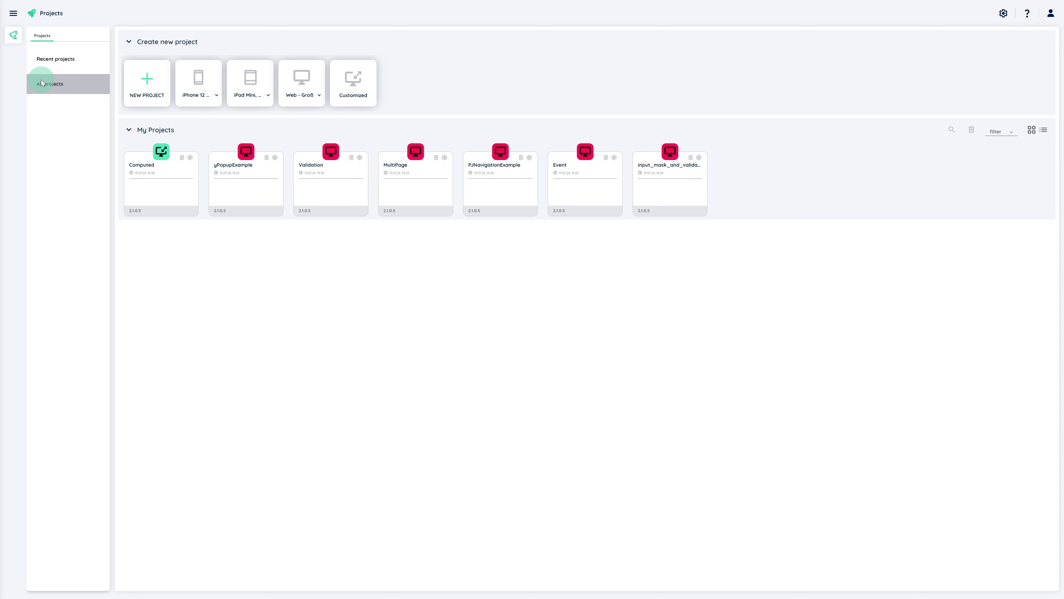
Create a new project named "Showcase"
click(147, 88)
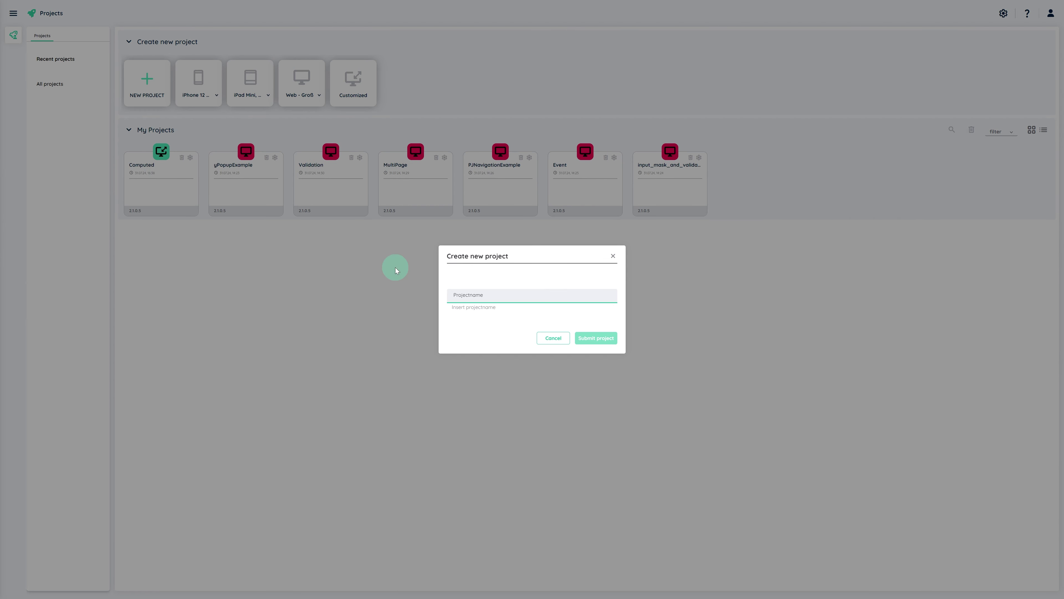
click(472, 299)
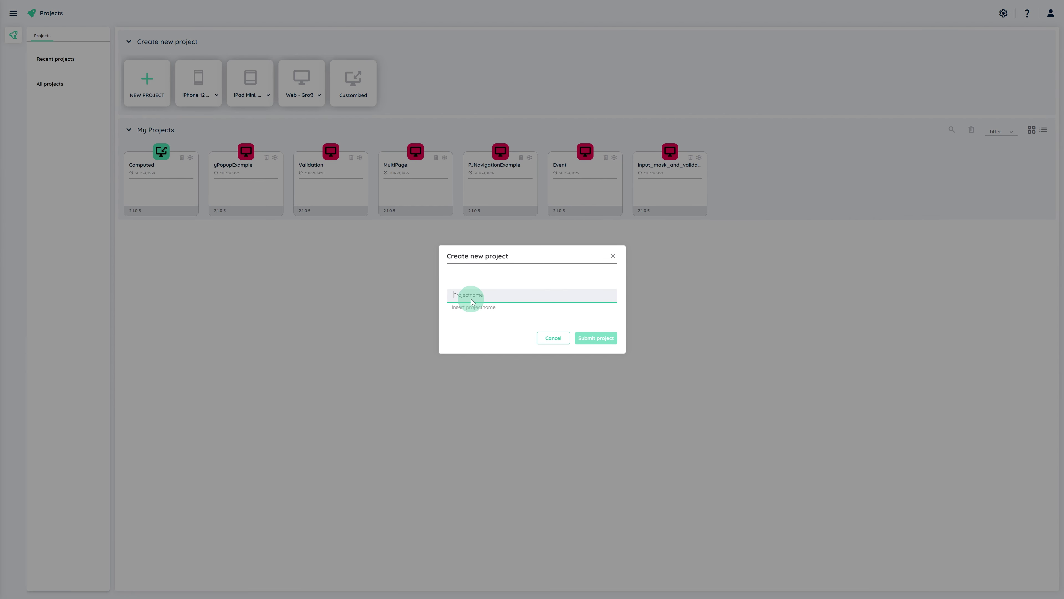
click(474, 296)
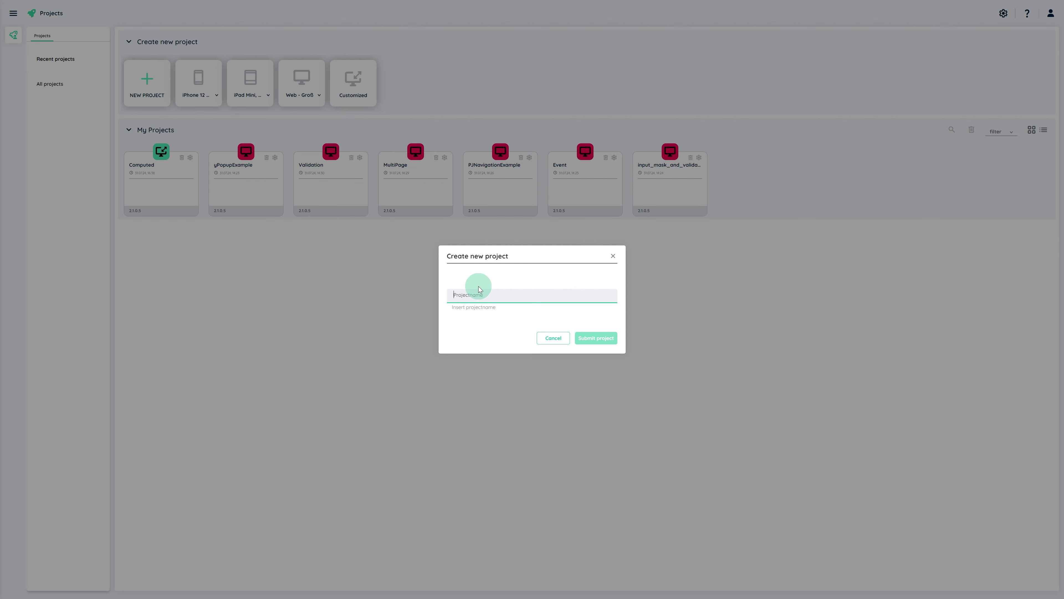
text(Showcase)
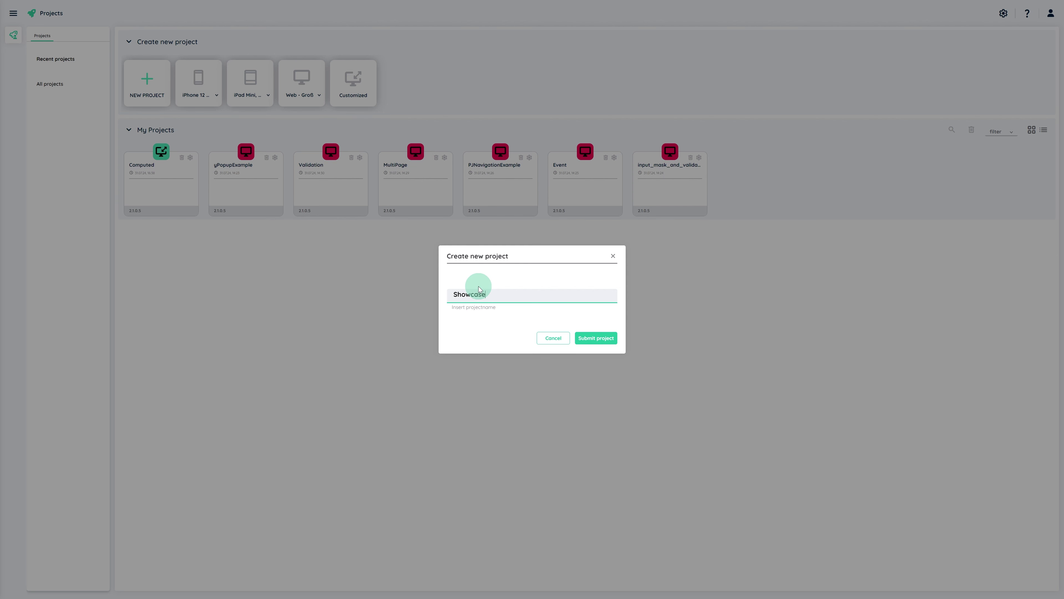
click(596, 337)
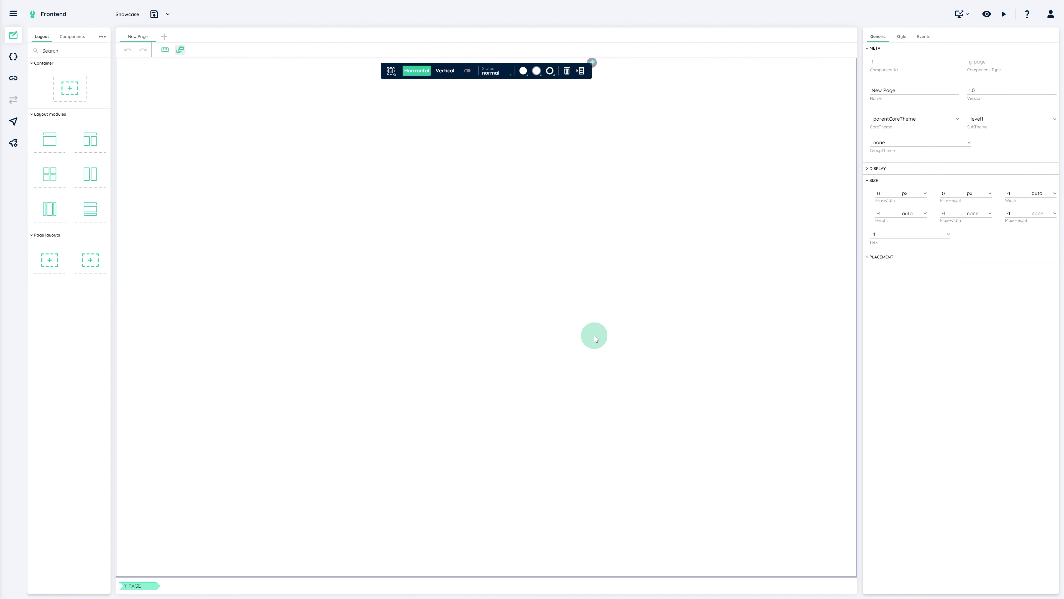
Insert a T-Layout on the empty page and add a label to its upper container
click(94, 149)
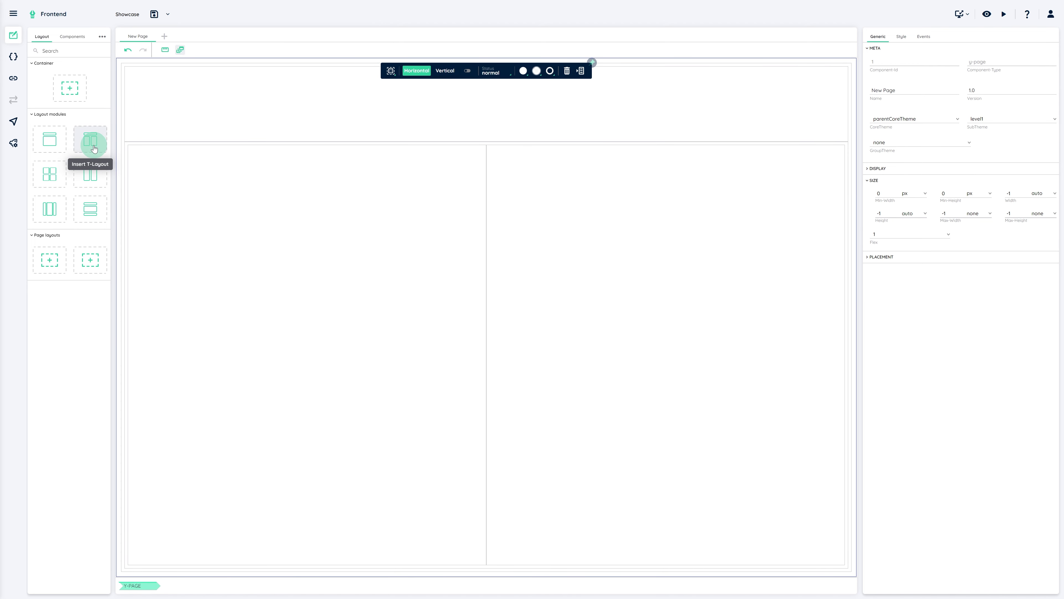
click(179, 127)
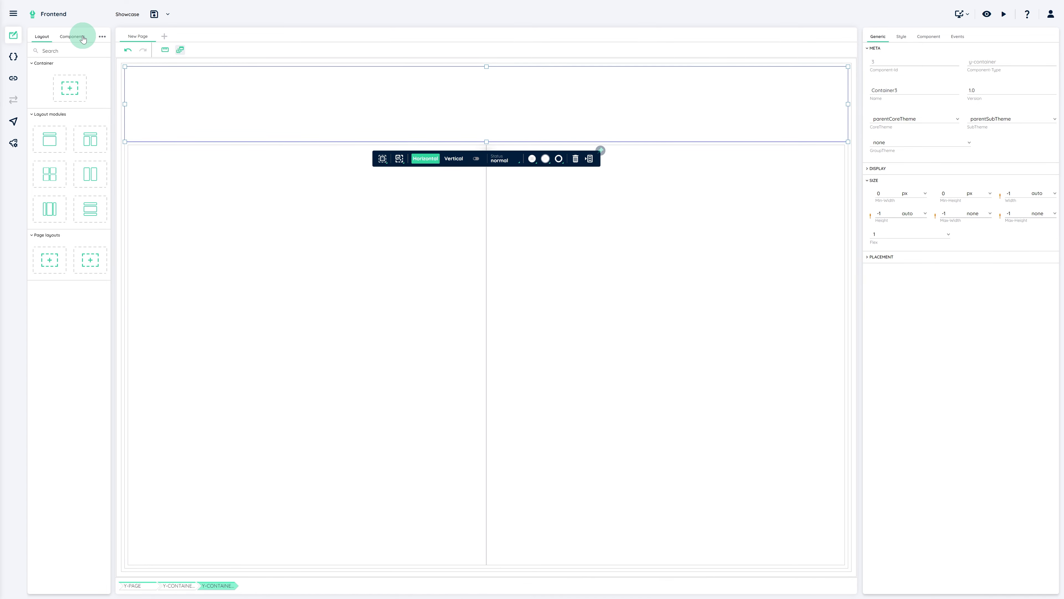
click(82, 39)
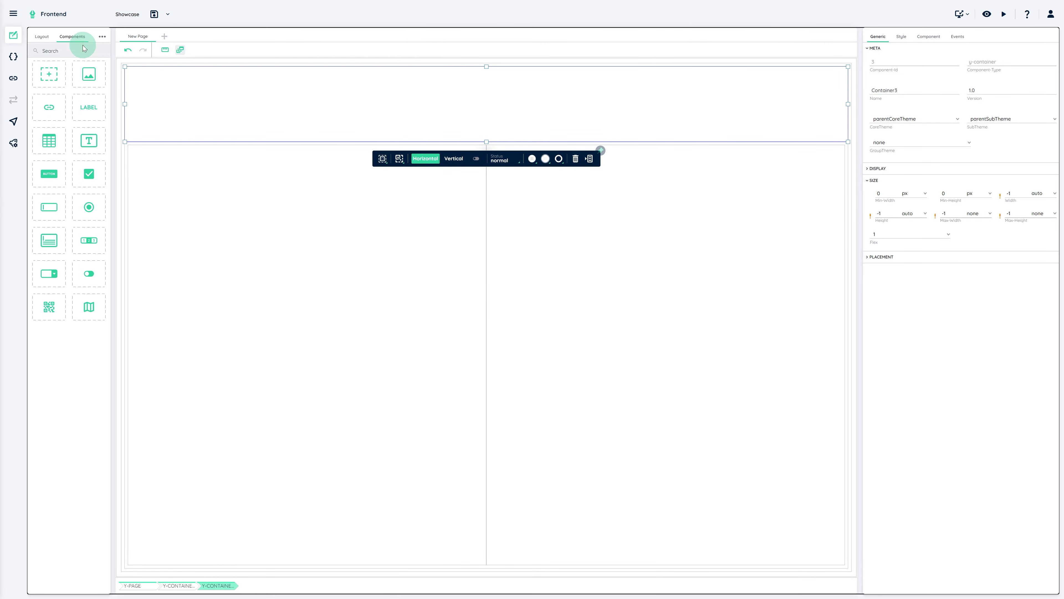
click(90, 106)
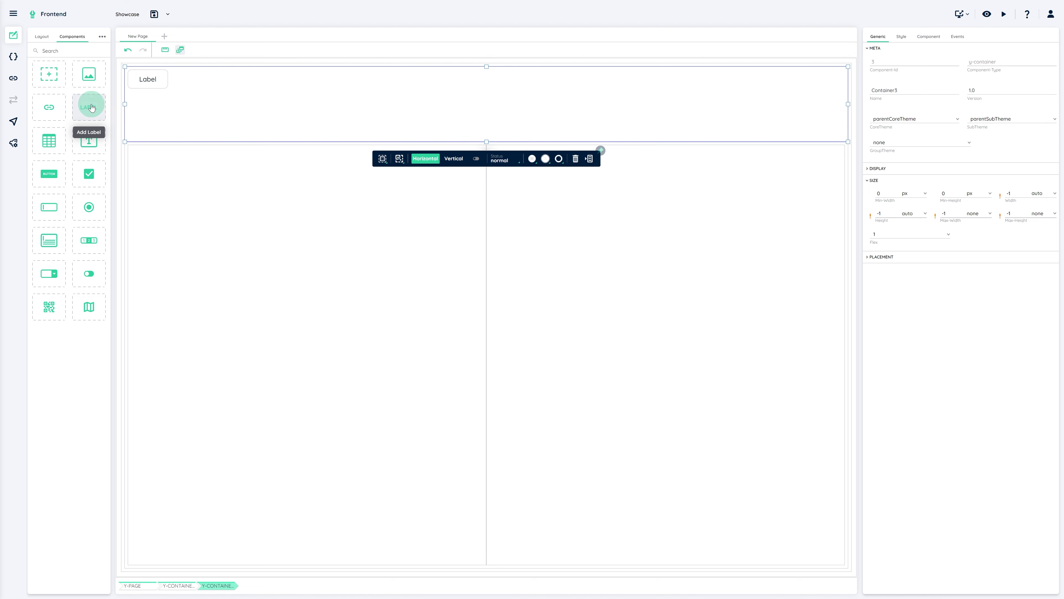
Set the maximum width of the label in the upper container to none
click(148, 84)
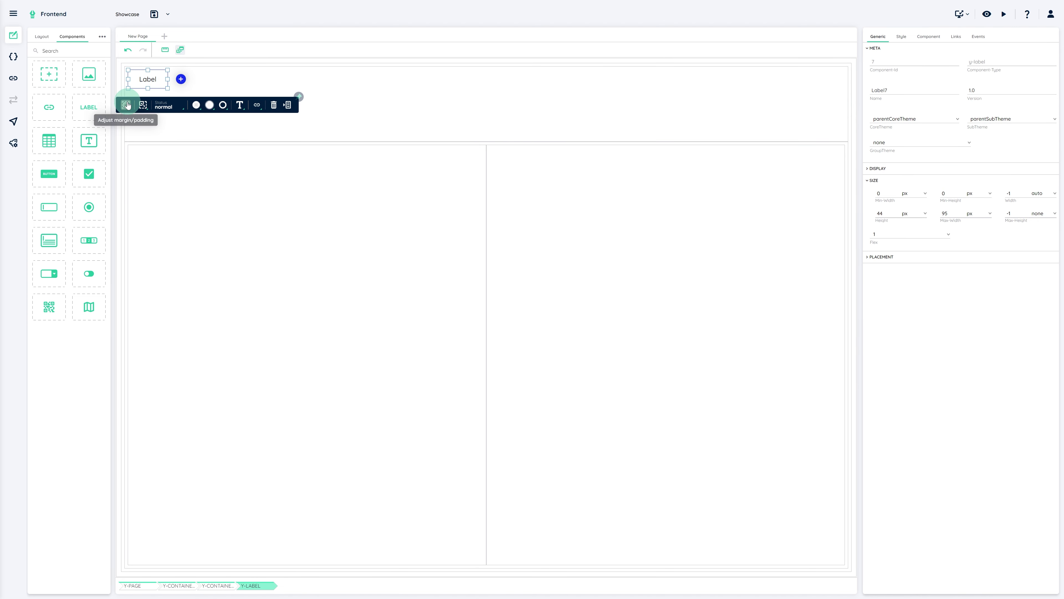
click(143, 106)
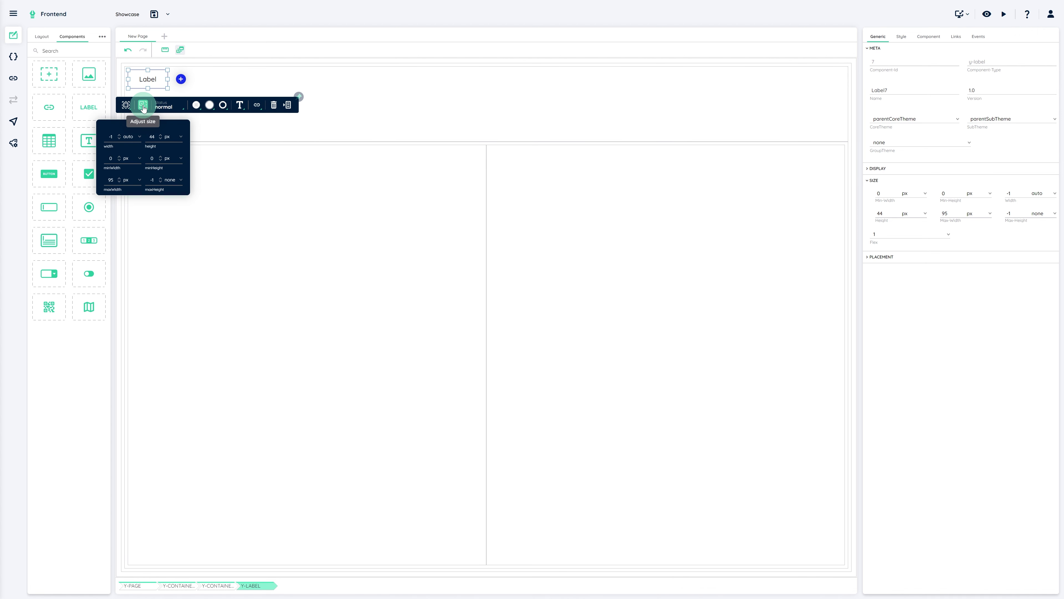
click(126, 181)
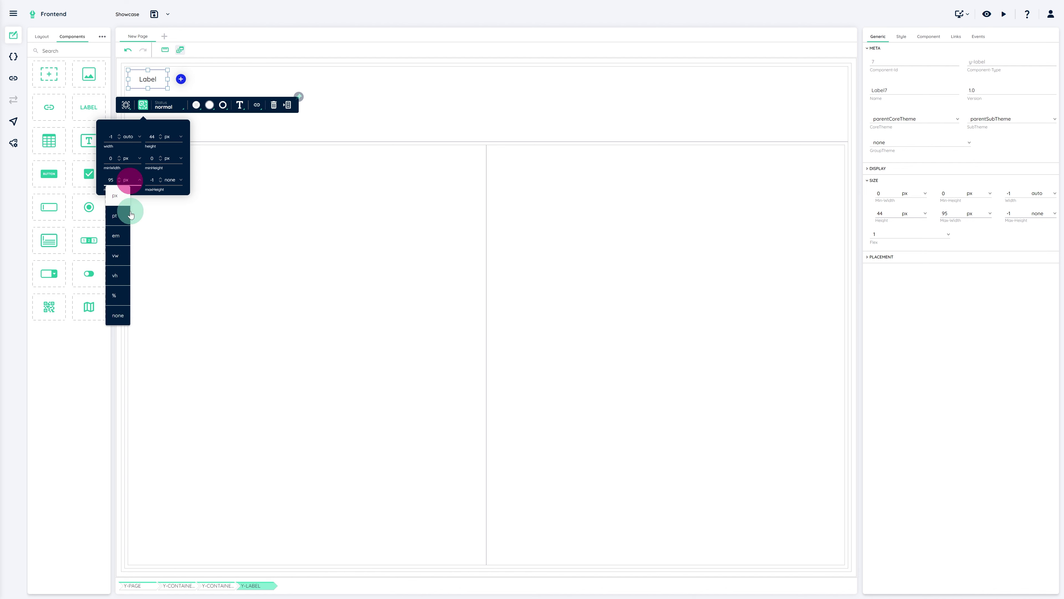
click(120, 316)
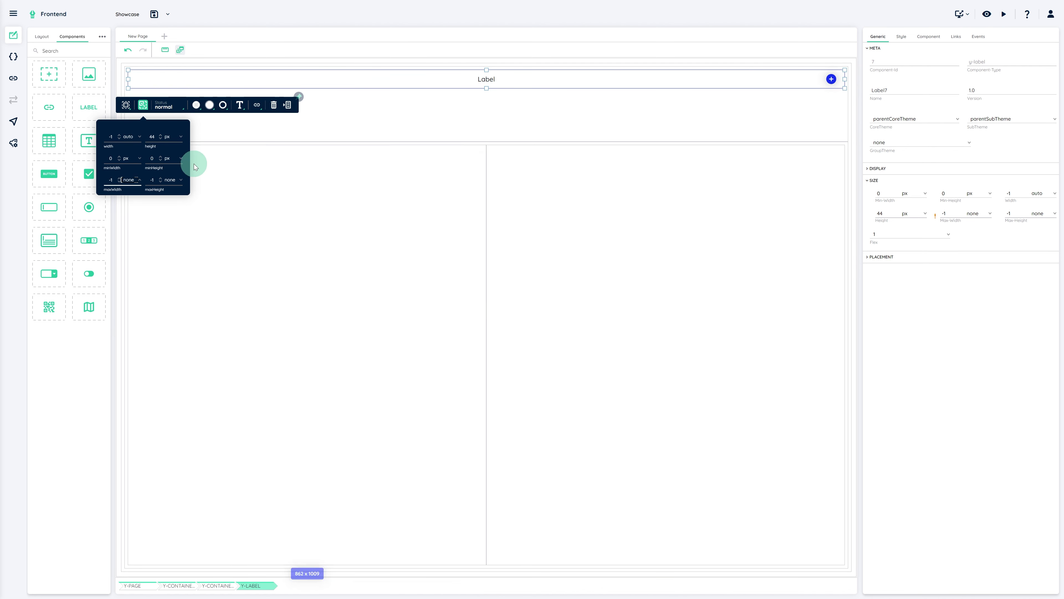
Make the label's text bold and set its font size to 42 px
click(239, 105)
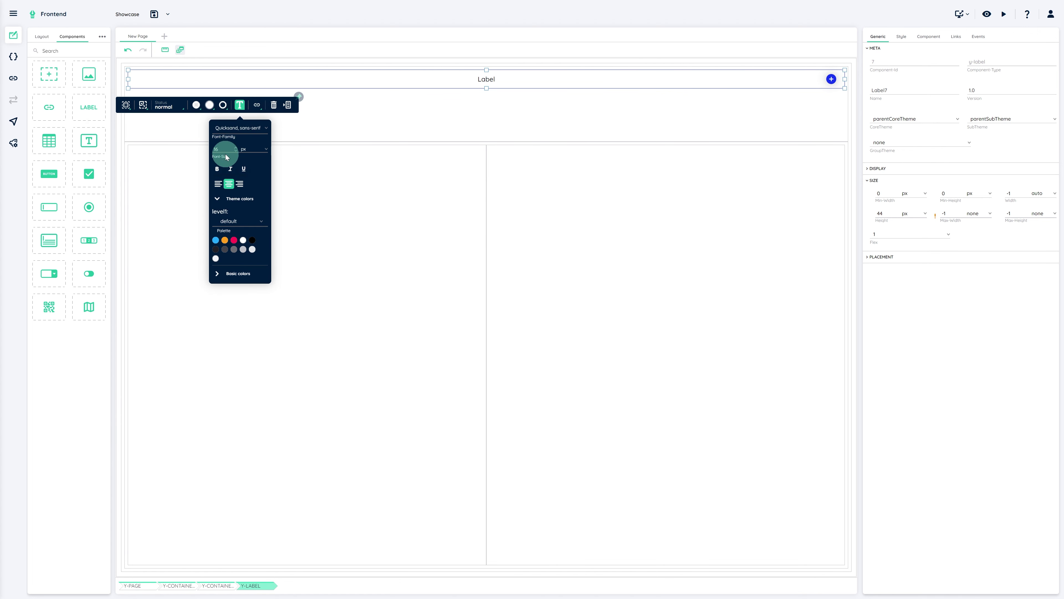
click(217, 168)
click(217, 149)
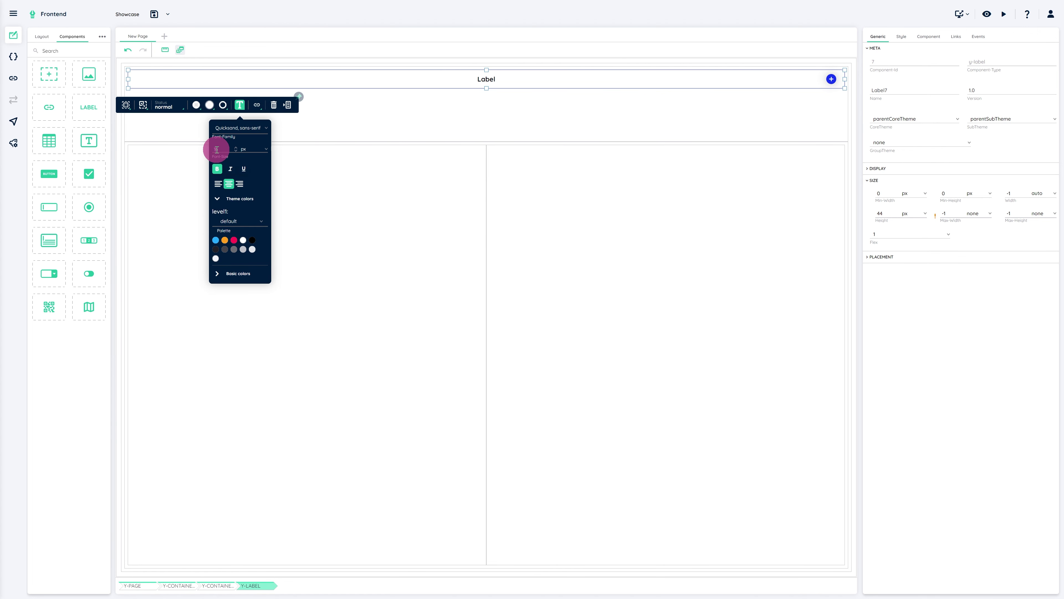
double_click(216, 149)
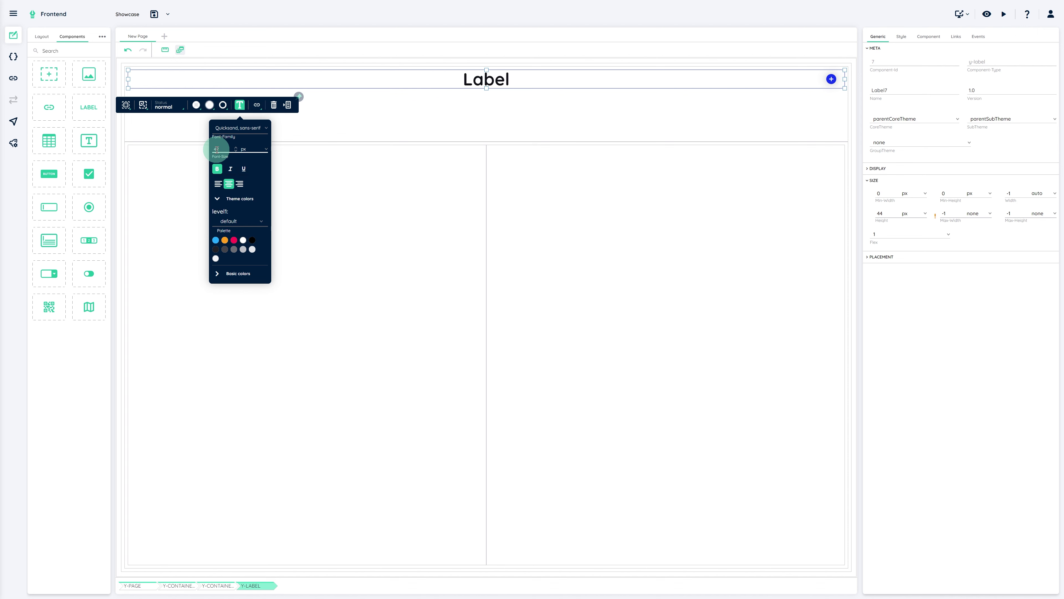
Replace the label's text with "Employee Management System"
double_click(484, 80)
text(E)
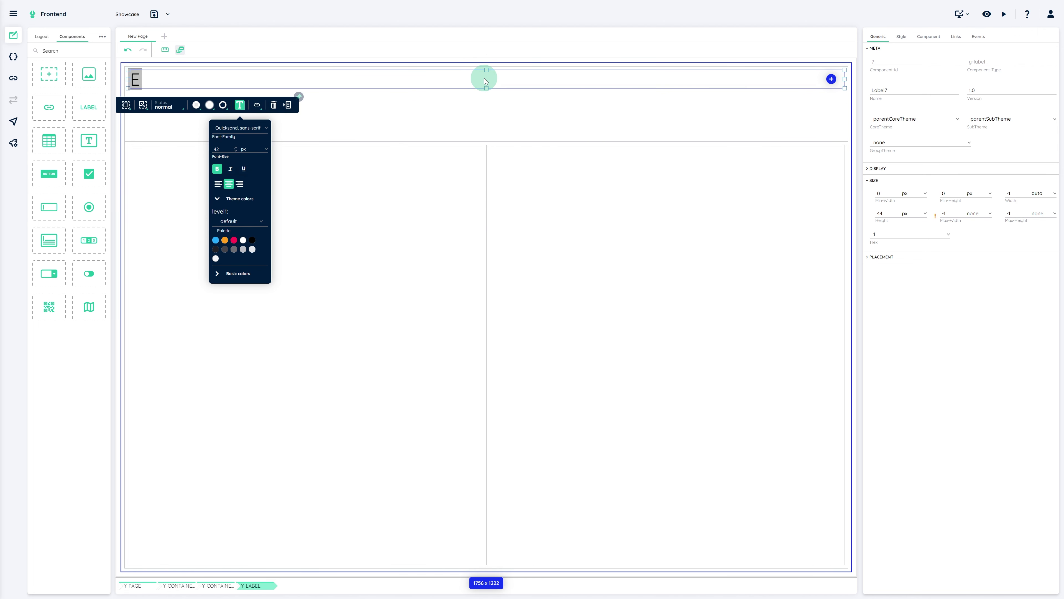
text(mployee Manage)
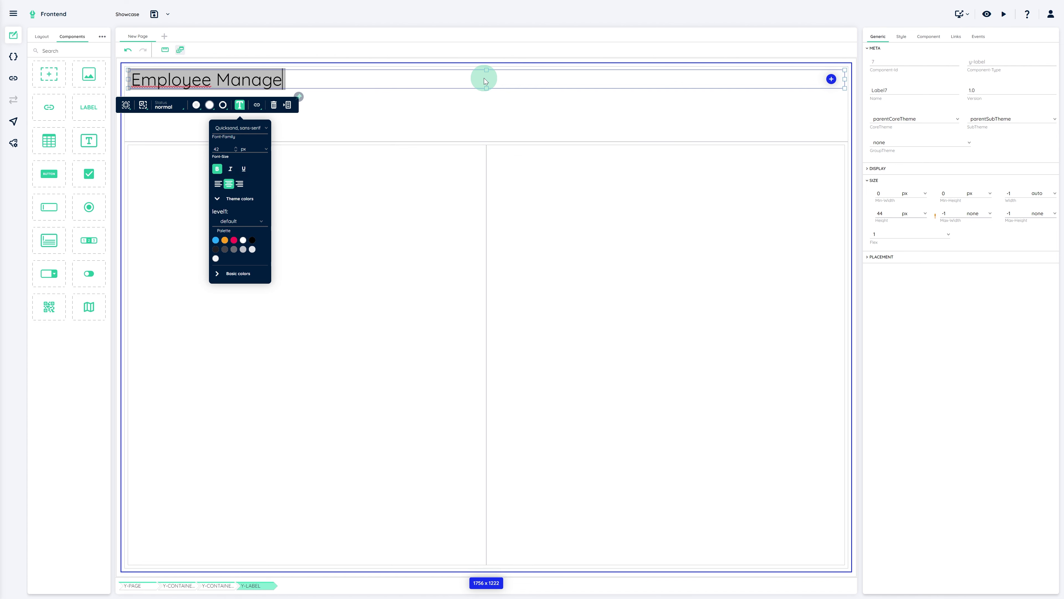
text(ment S)
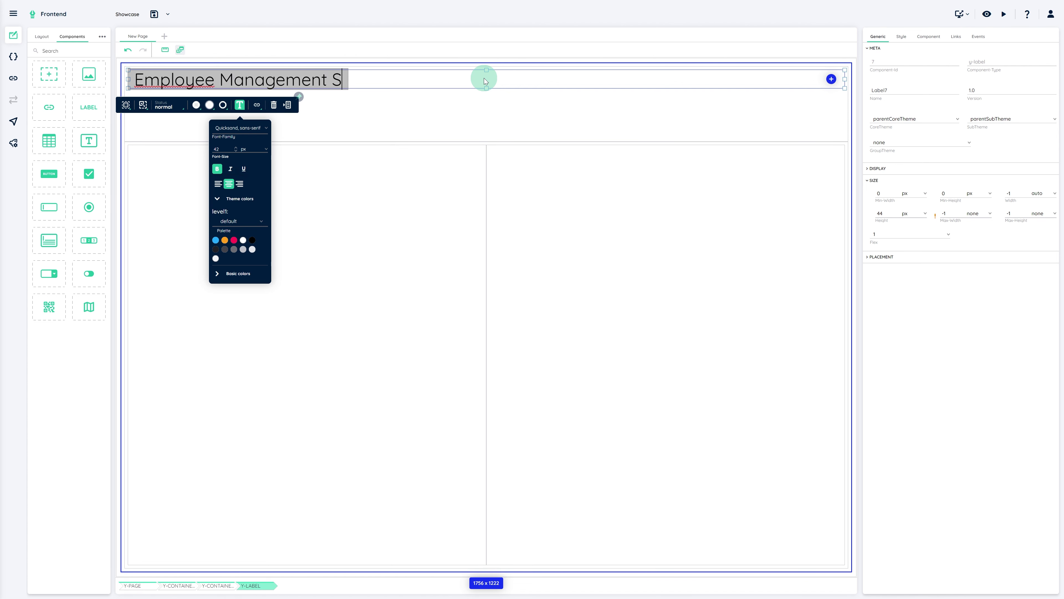
text(ystem)
click(485, 81)
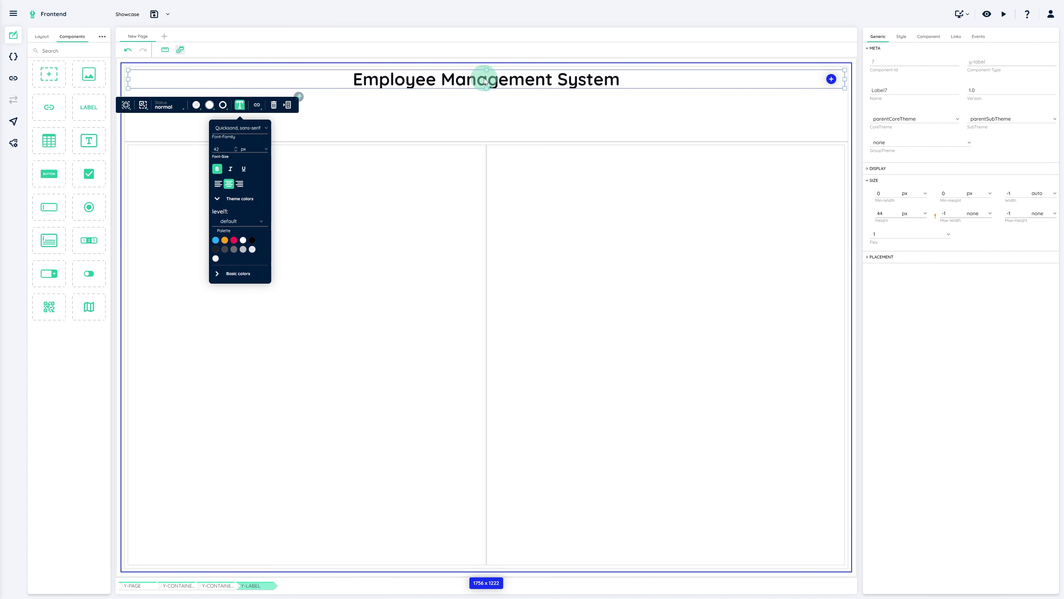
Set the flex value of the upper container around the heading to none
click(492, 115)
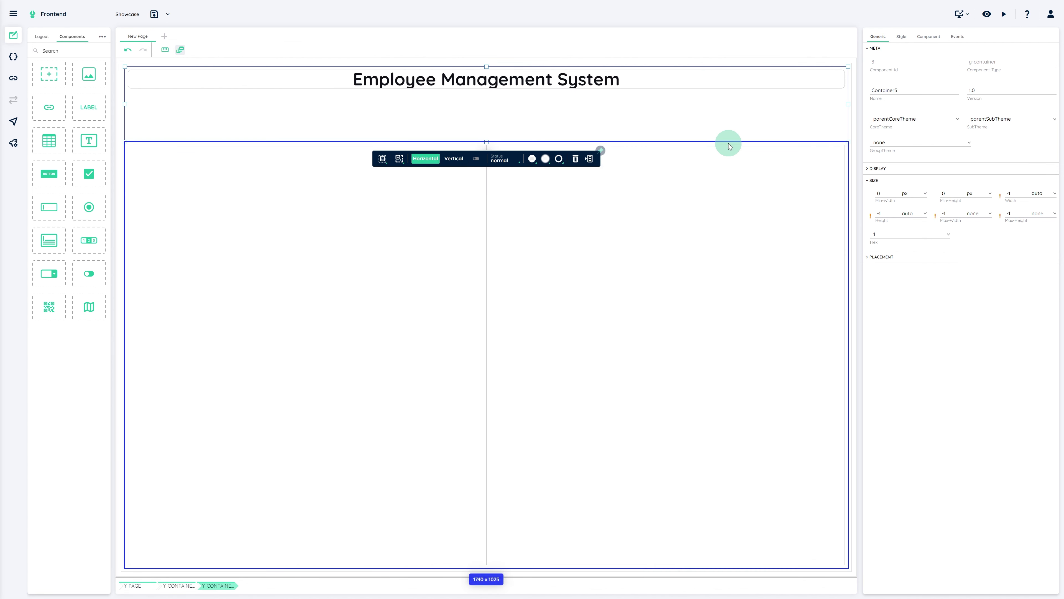
click(879, 62)
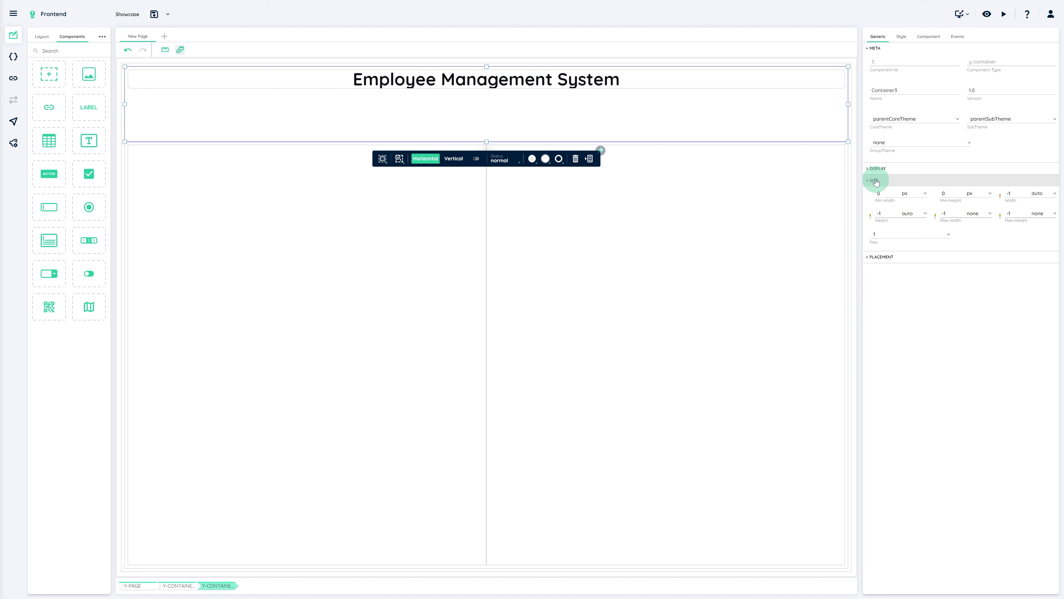
click(884, 233)
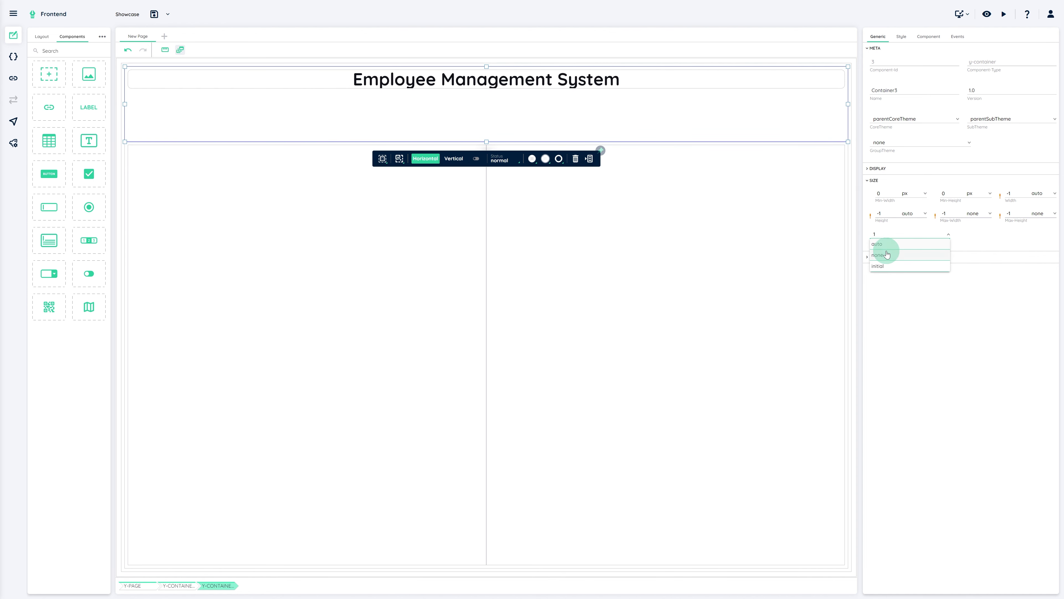
click(888, 255)
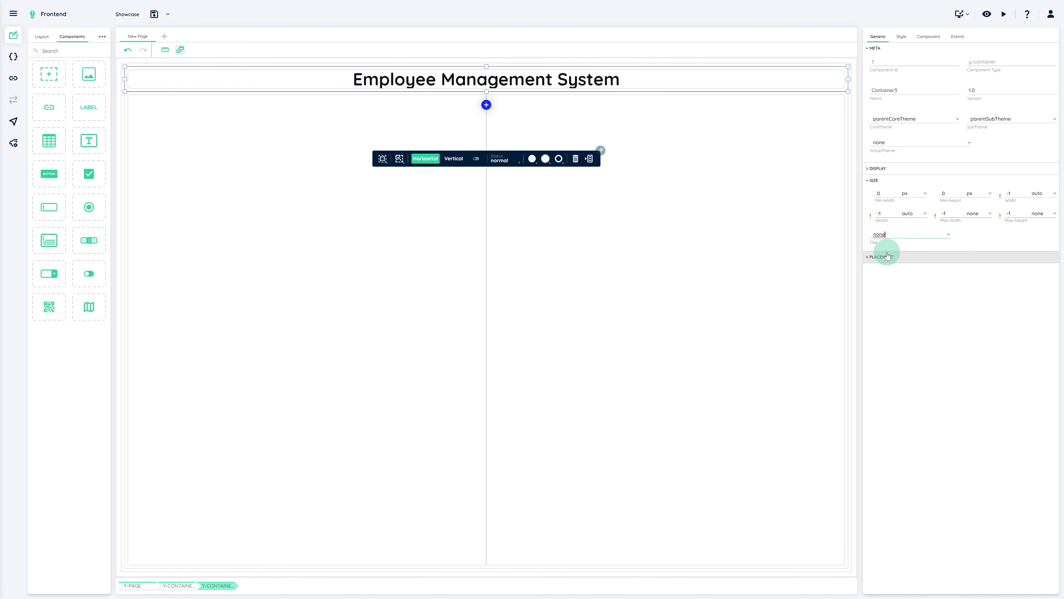
Add a table to each of the two containers below the heading
click(255, 251)
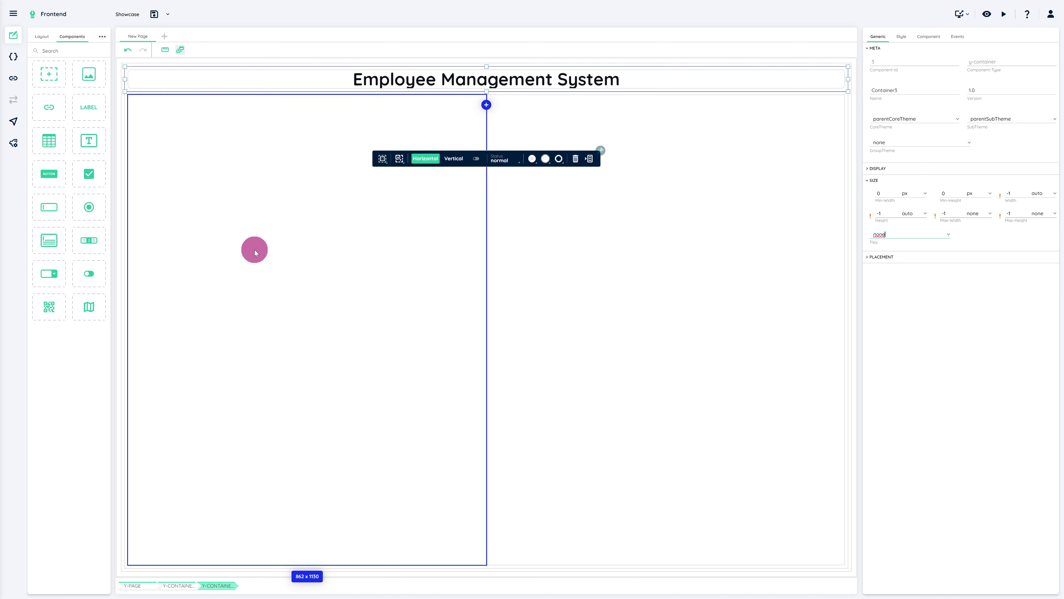
click(49, 152)
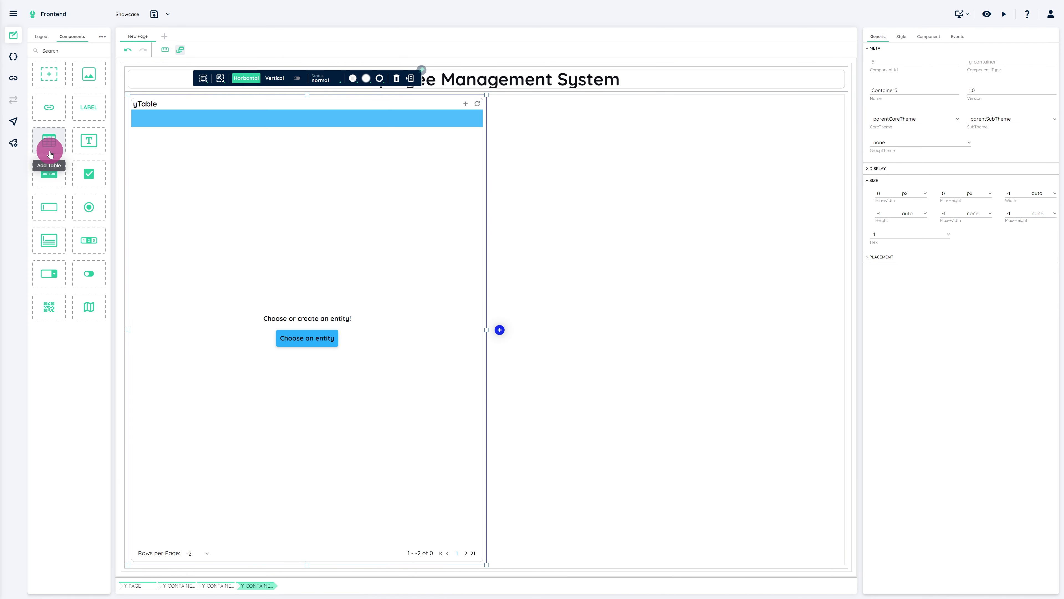
click(561, 256)
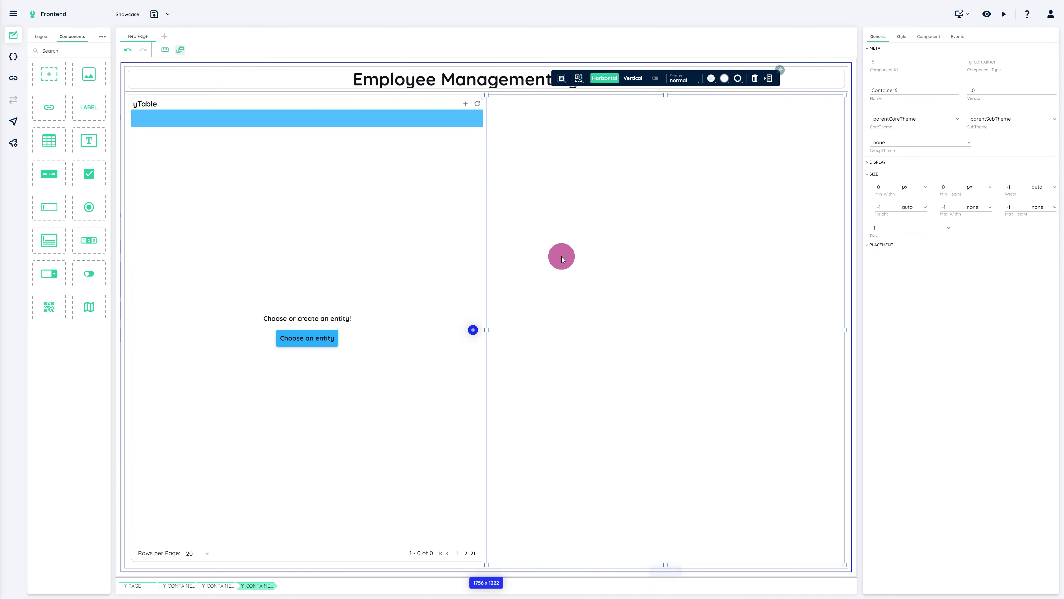
click(50, 141)
Link the left table to the Departments entity with all of its properties selected
click(288, 214)
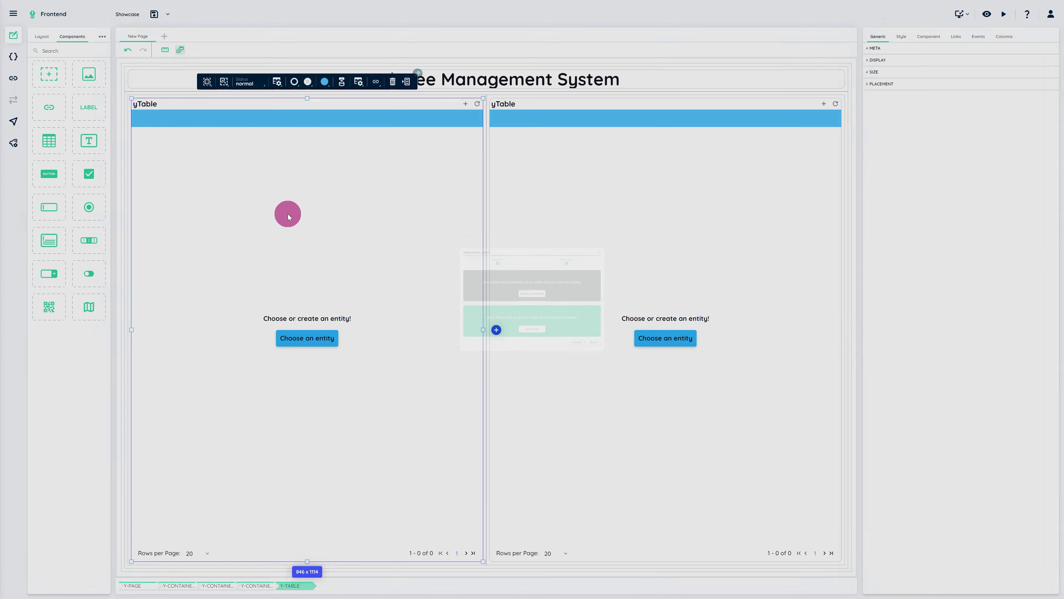
click(538, 284)
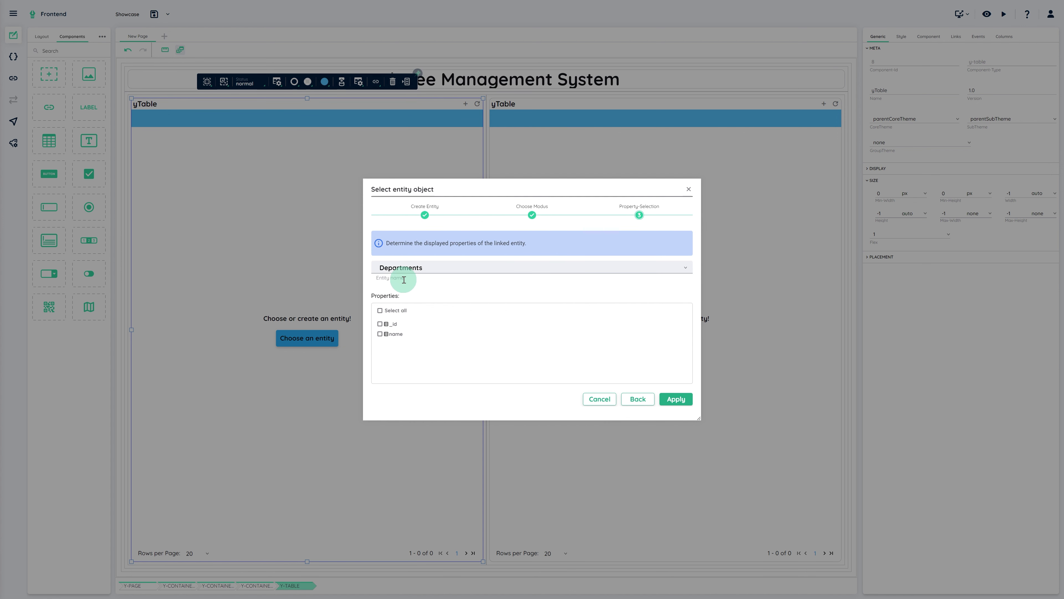
click(394, 310)
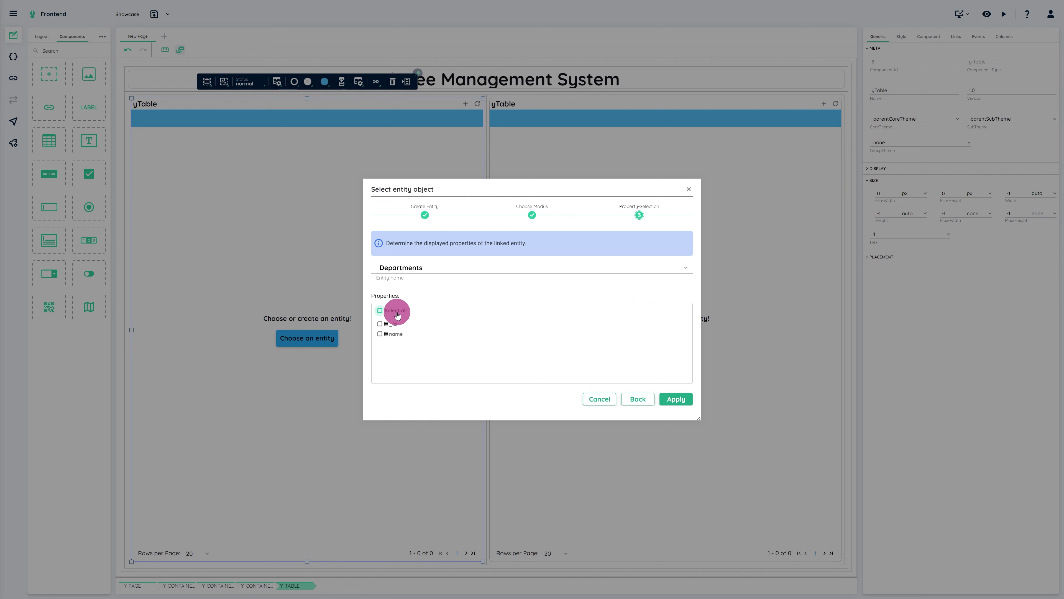
click(669, 399)
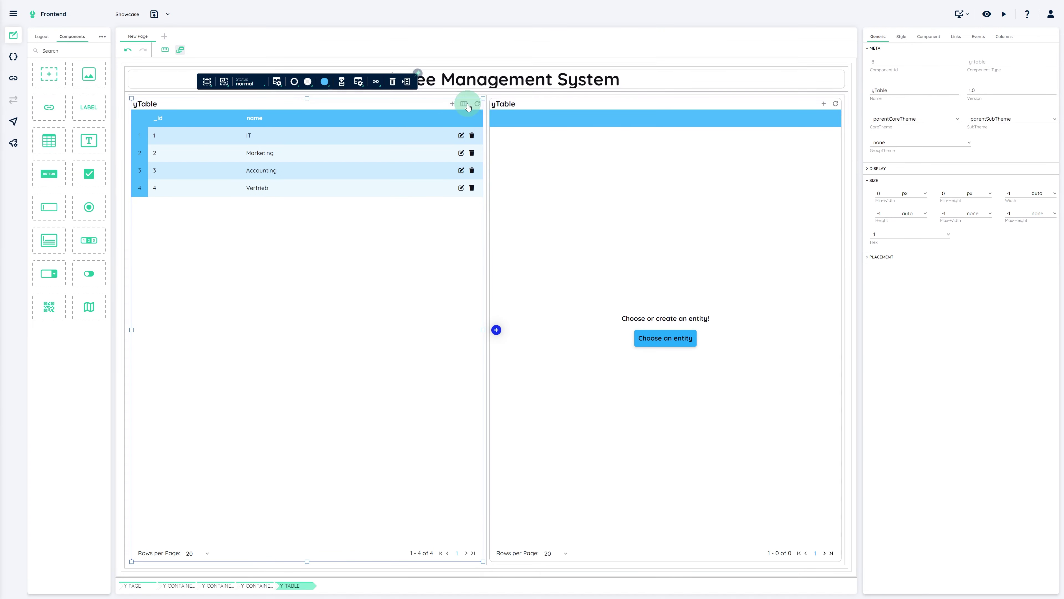
Hide the _id column in the Departments table, keeping the name column shown
click(460, 104)
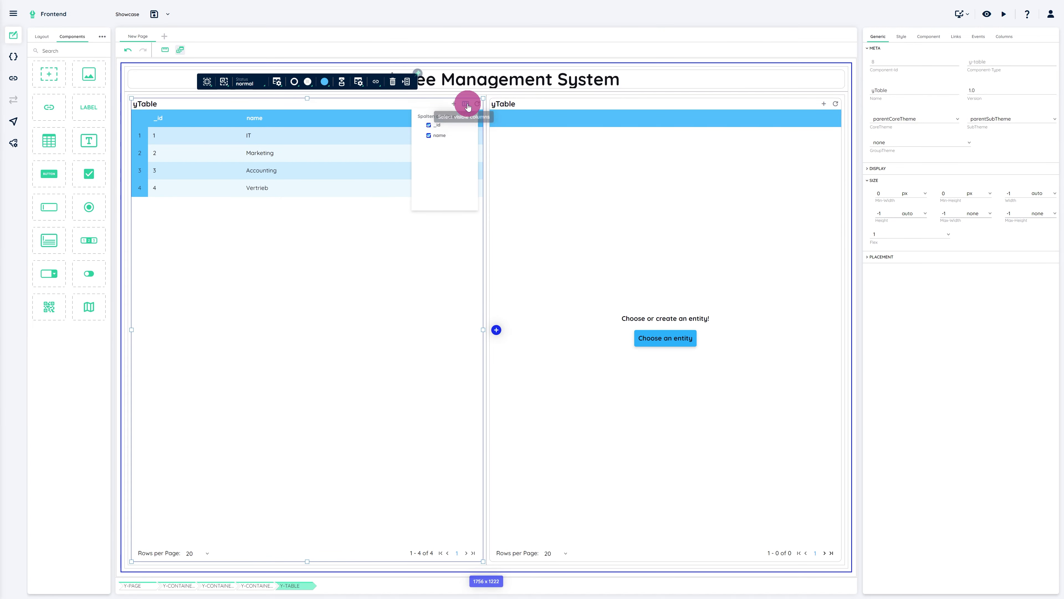
click(438, 125)
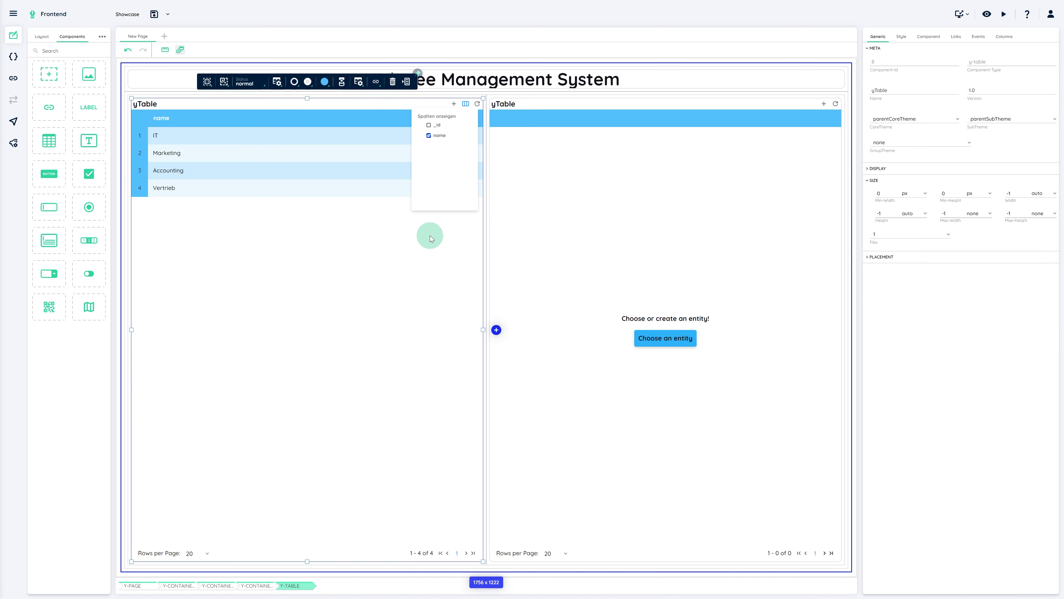
click(518, 216)
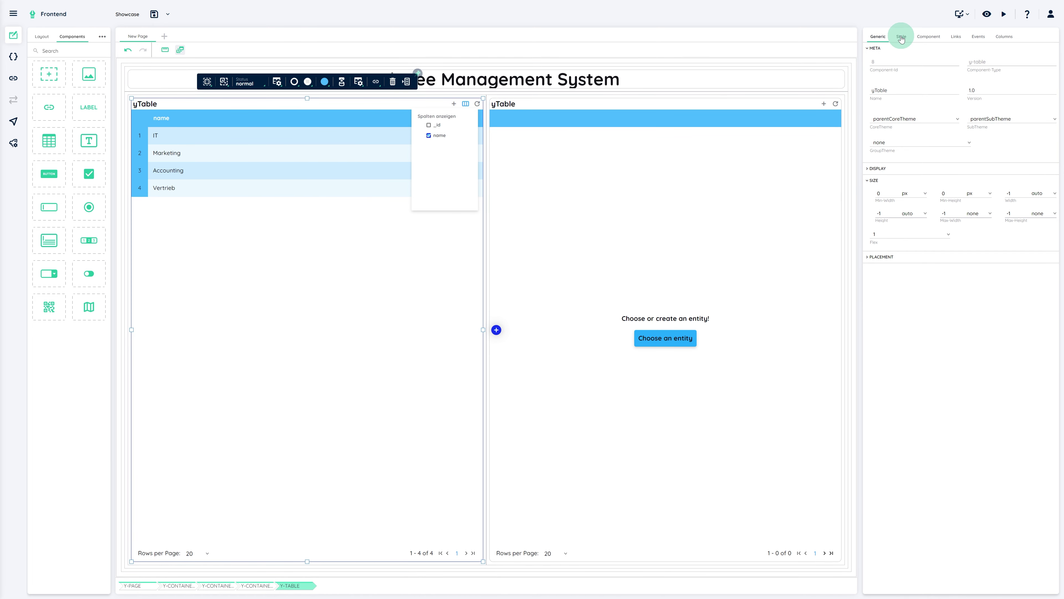
Hide the table header and the utils column of the Departments table
click(902, 37)
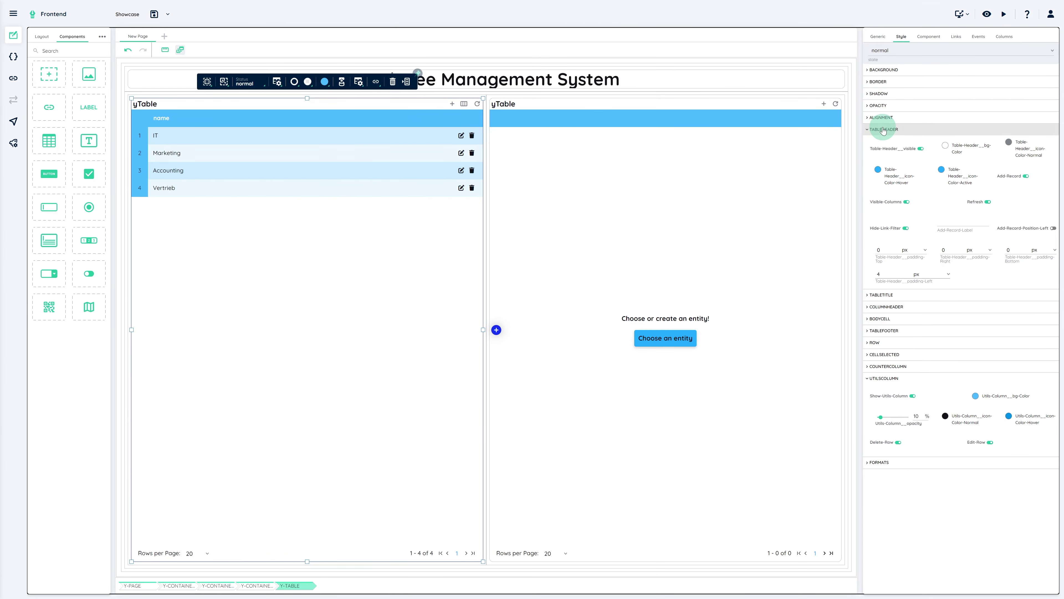
click(965, 170)
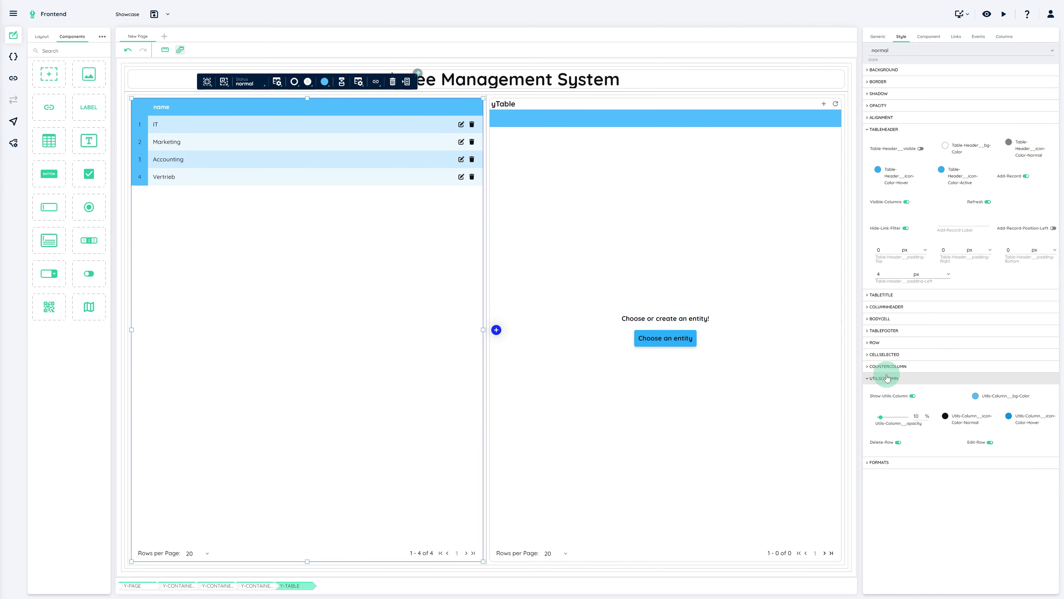
click(924, 414)
click(914, 397)
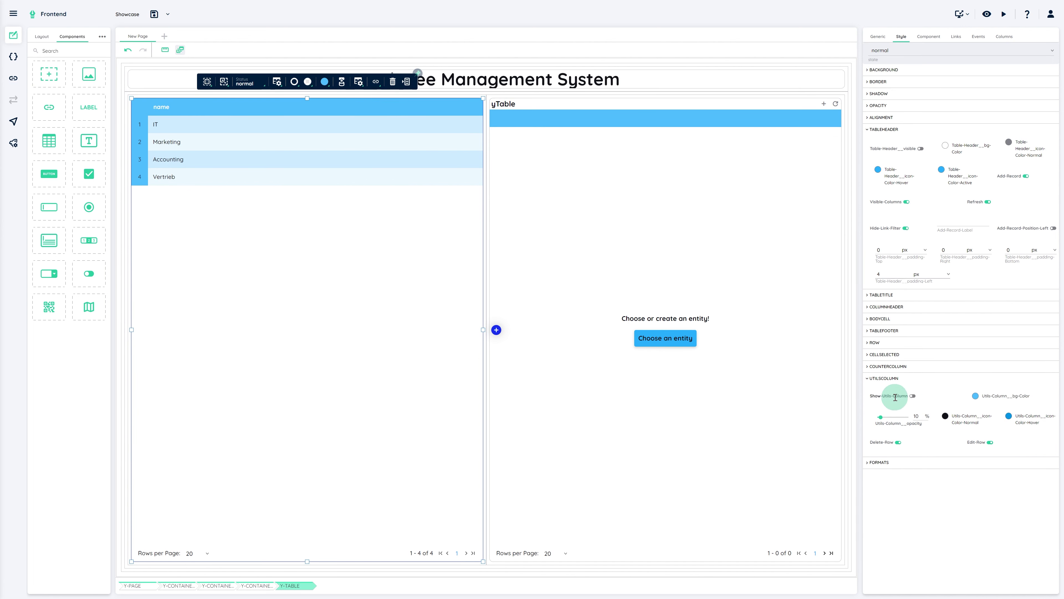
Narrow the container holding the Departments table to less than half its width, giving the remaining space to the empty table
click(485, 297)
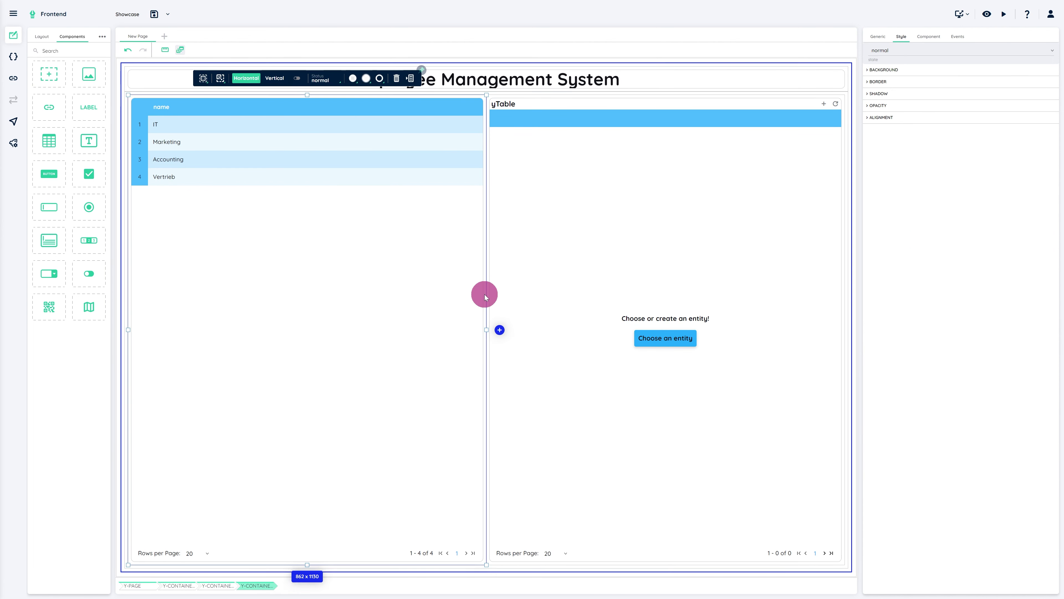
drag(488, 329, 292, 296)
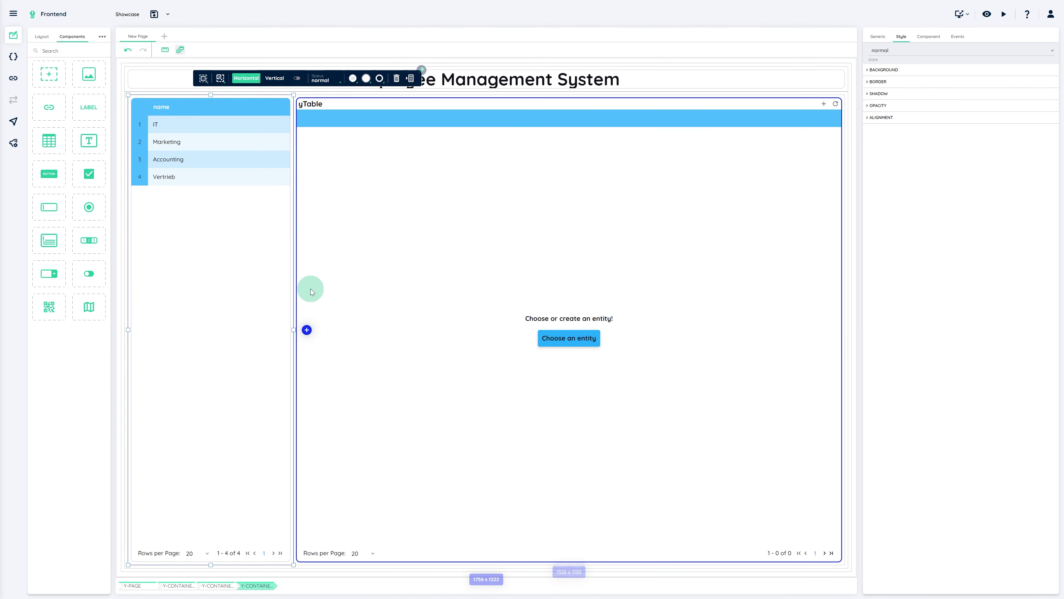
Link the empty table to the Employees entity with all of its properties selected
click(511, 295)
click(513, 288)
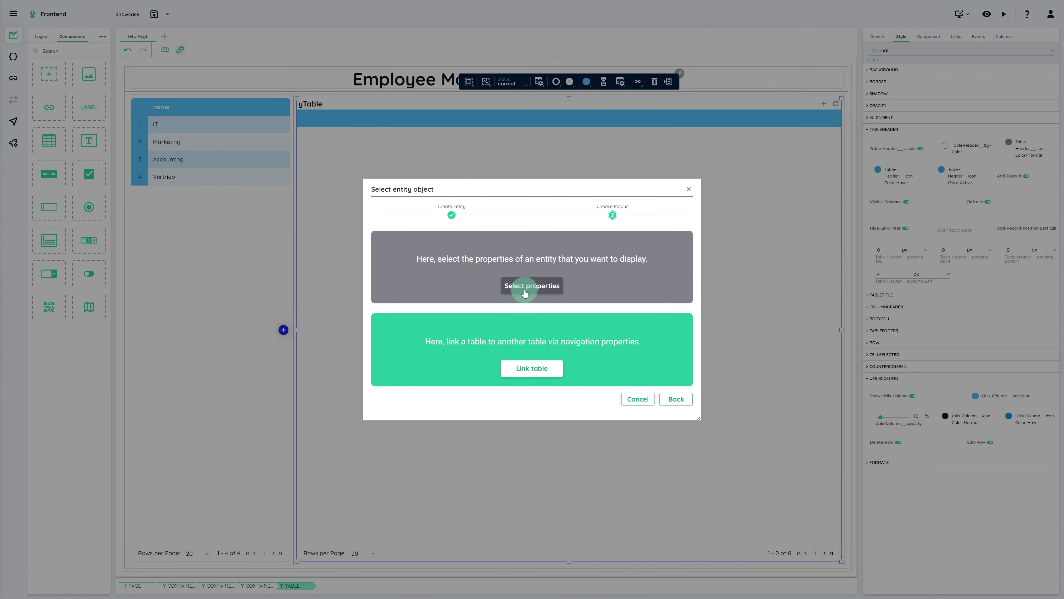
click(434, 268)
click(407, 289)
click(390, 314)
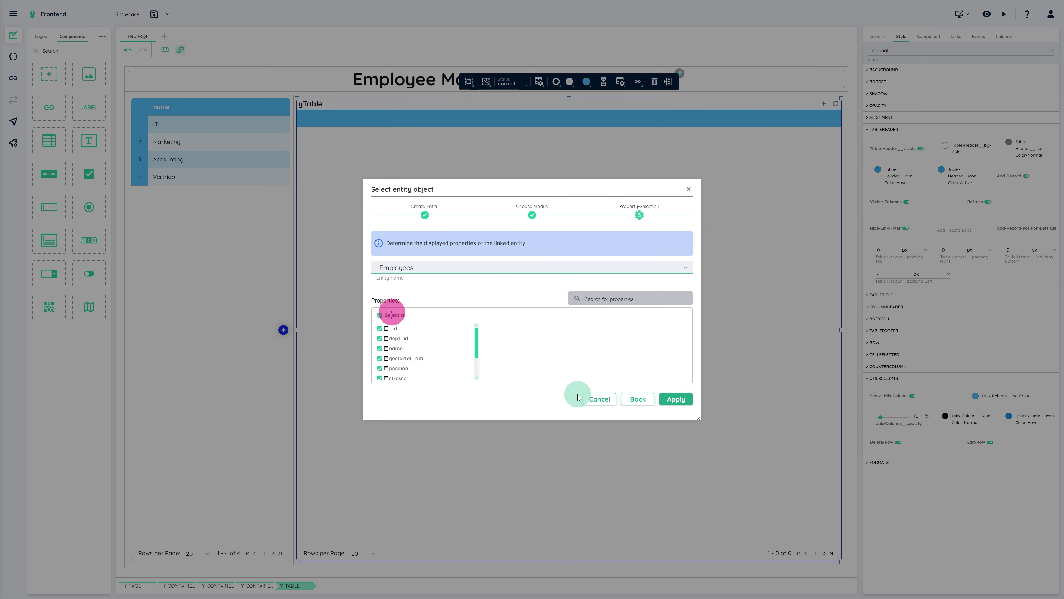
click(680, 399)
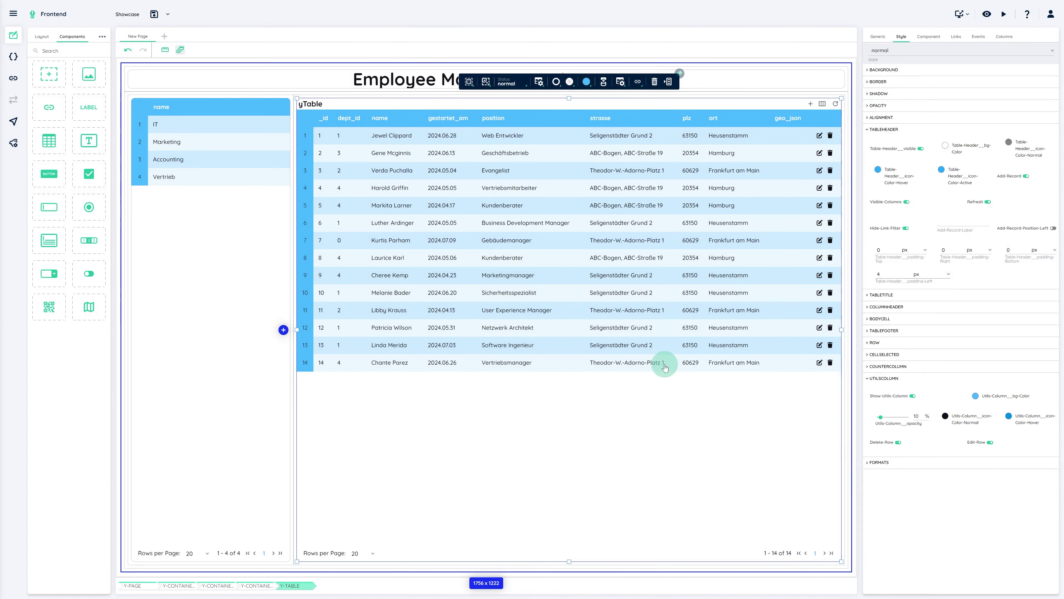
Hide the _id column in the Employees table
click(822, 103)
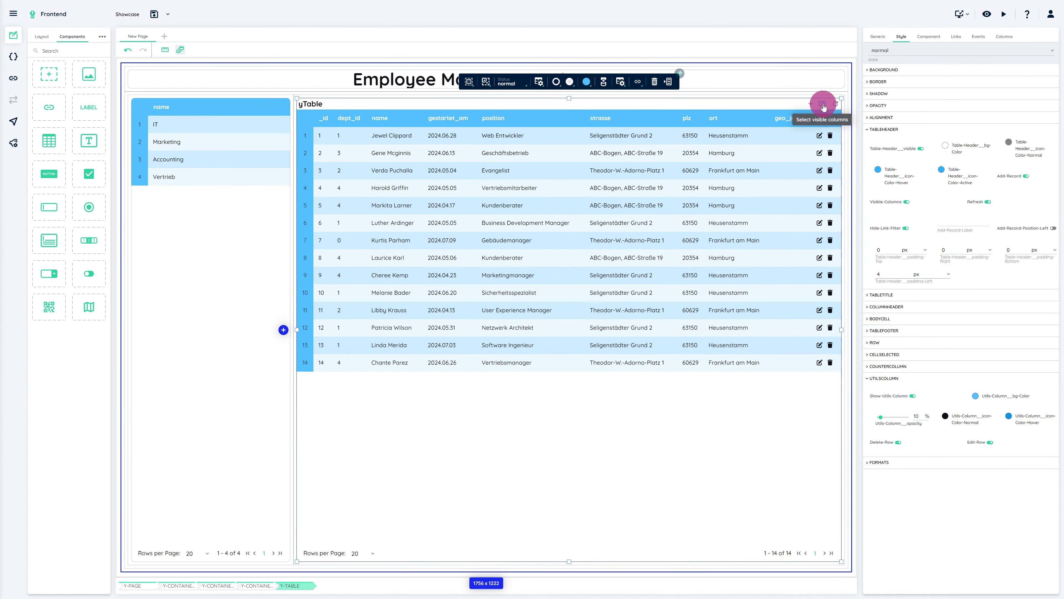
click(787, 124)
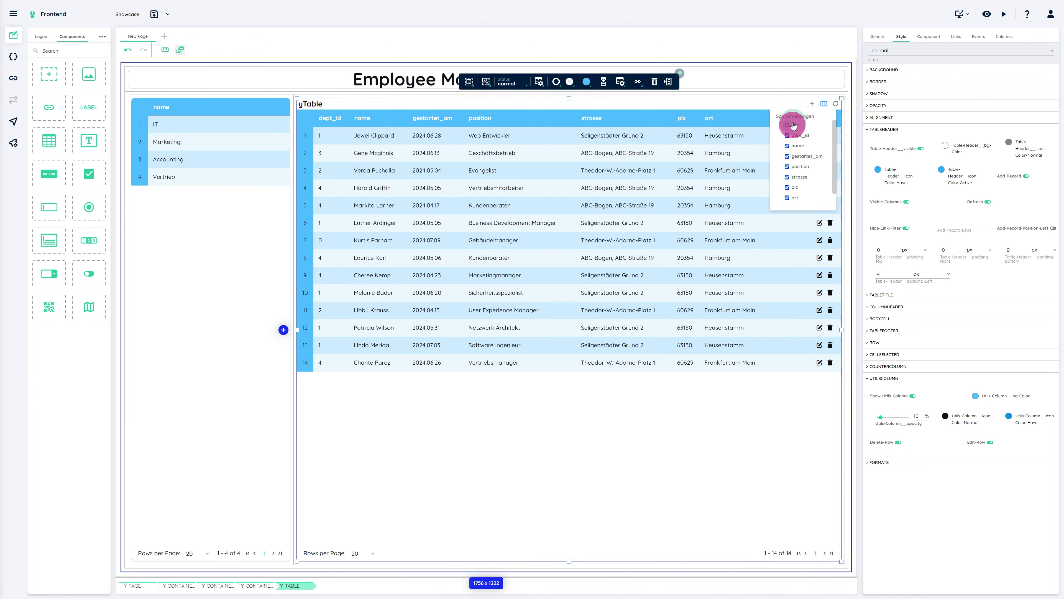
click(823, 104)
Hide the table header and the utils column of the Employees table
click(912, 148)
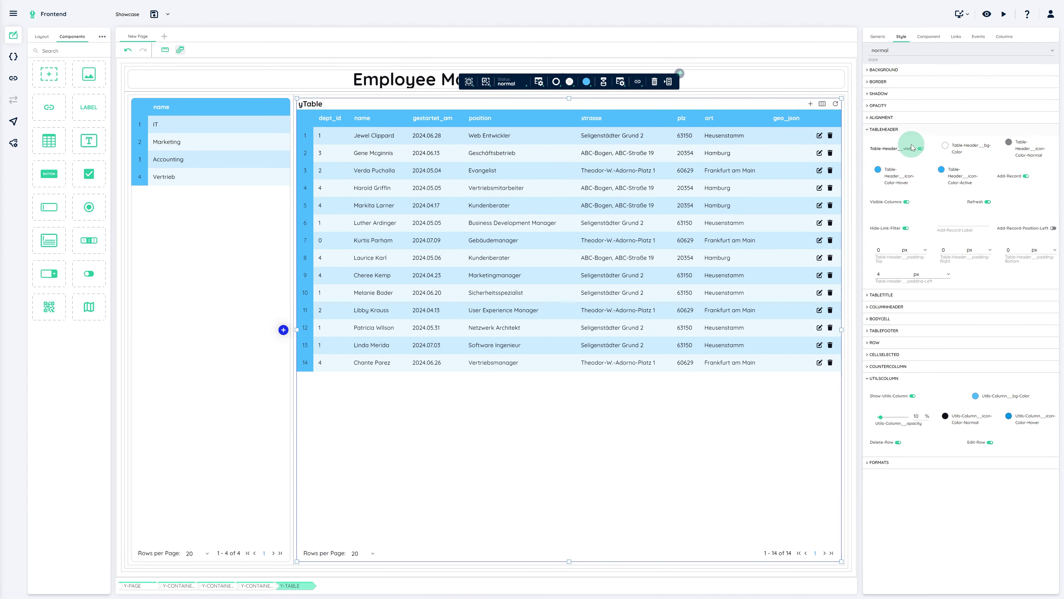
click(912, 396)
Set the core theme of the whole page to Showcase
click(15, 38)
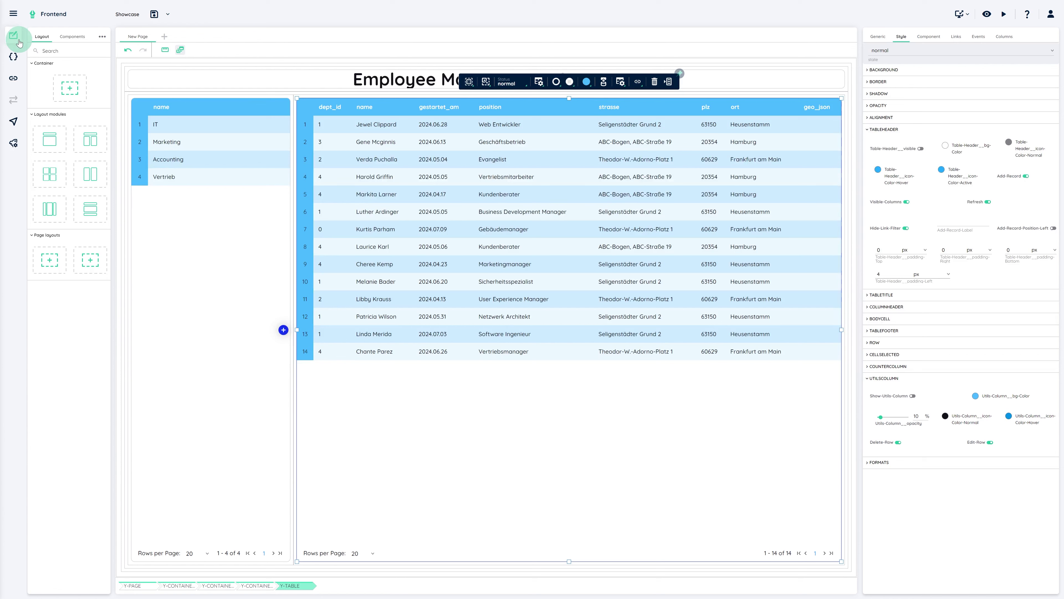
click(117, 77)
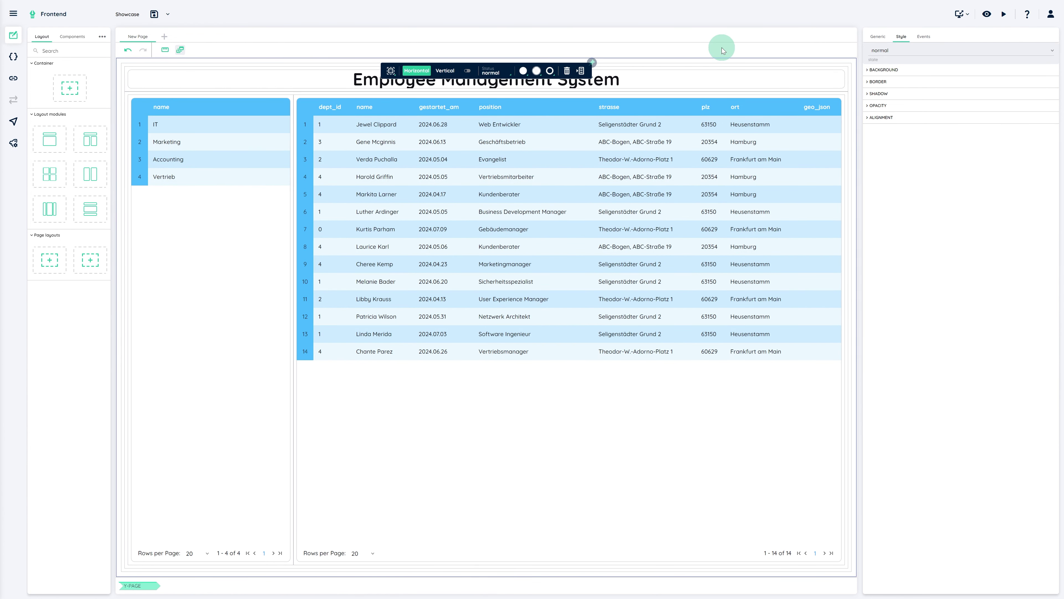
click(879, 37)
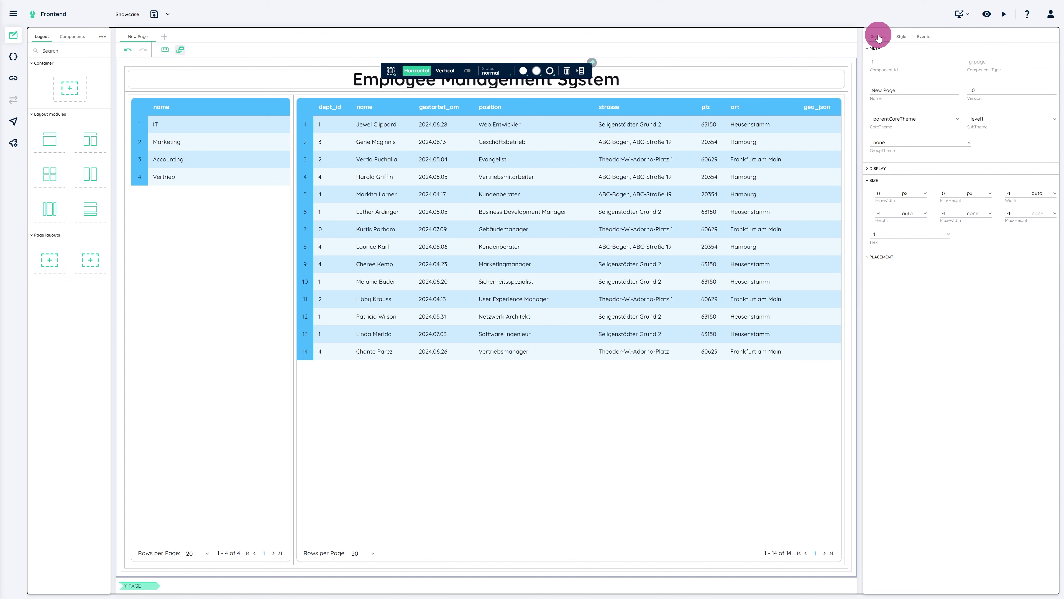
click(888, 123)
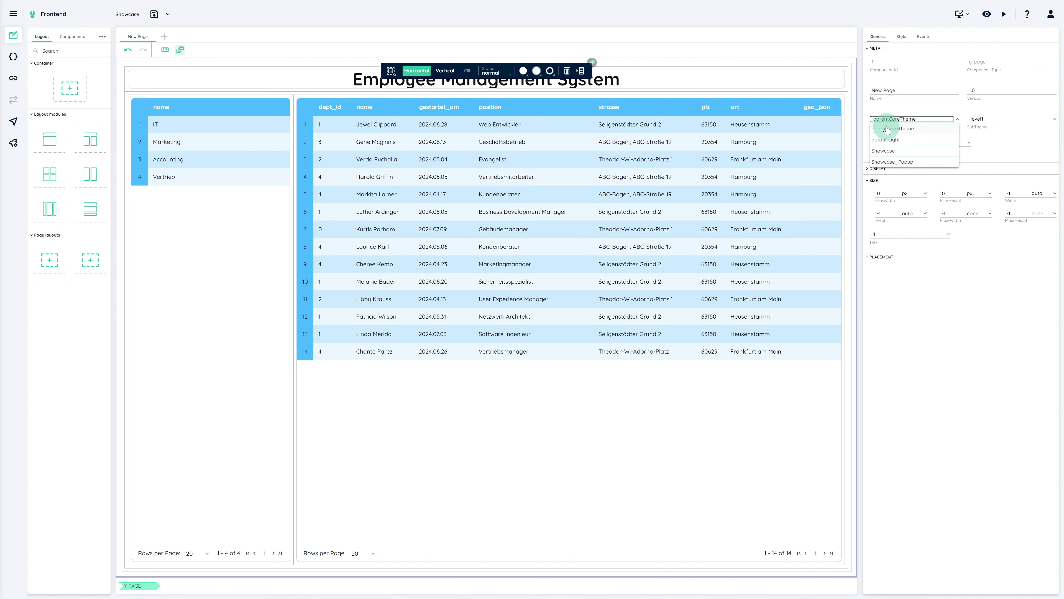
click(885, 152)
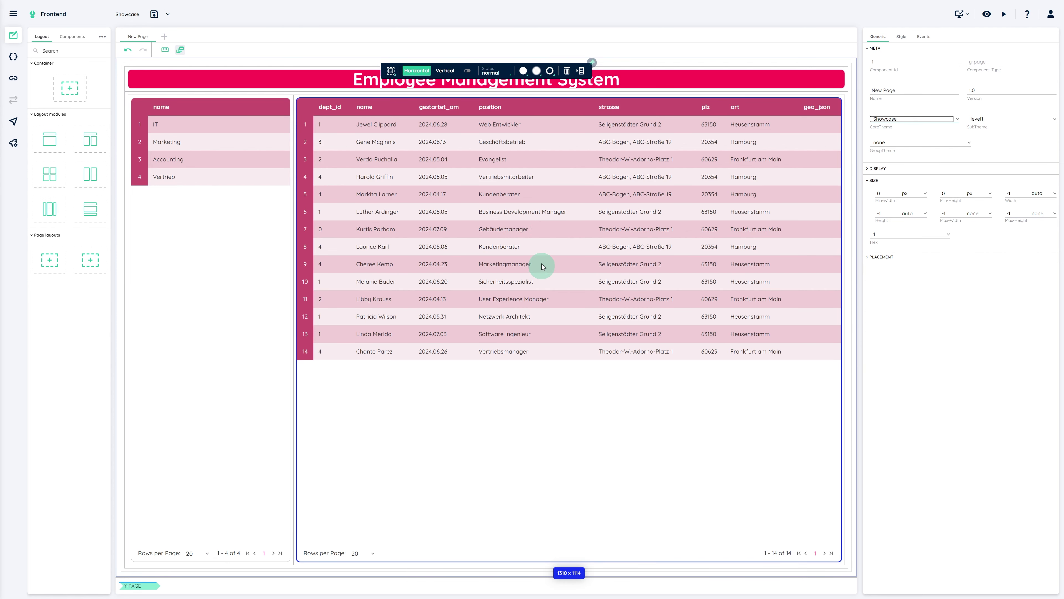
Set the Employees table's source link filter to wrapper y-page__1, component y-table and id 8
click(560, 377)
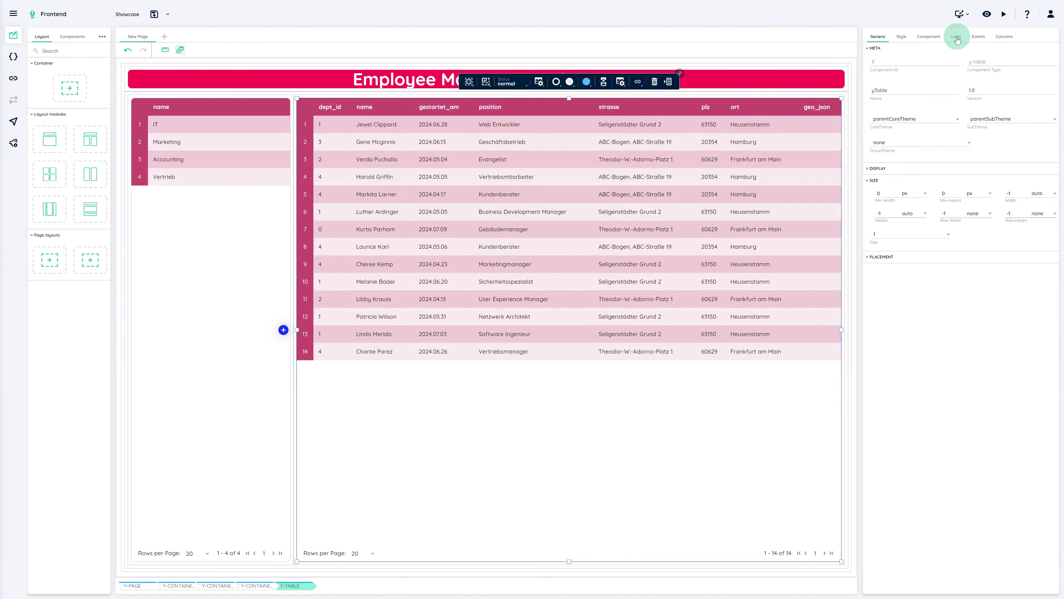
click(930, 73)
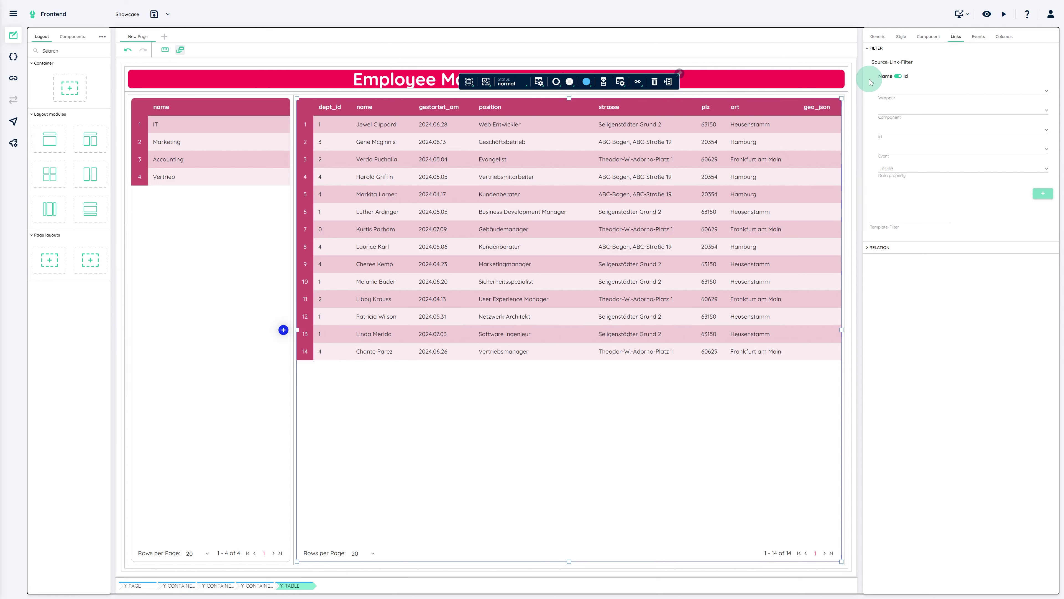
click(888, 97)
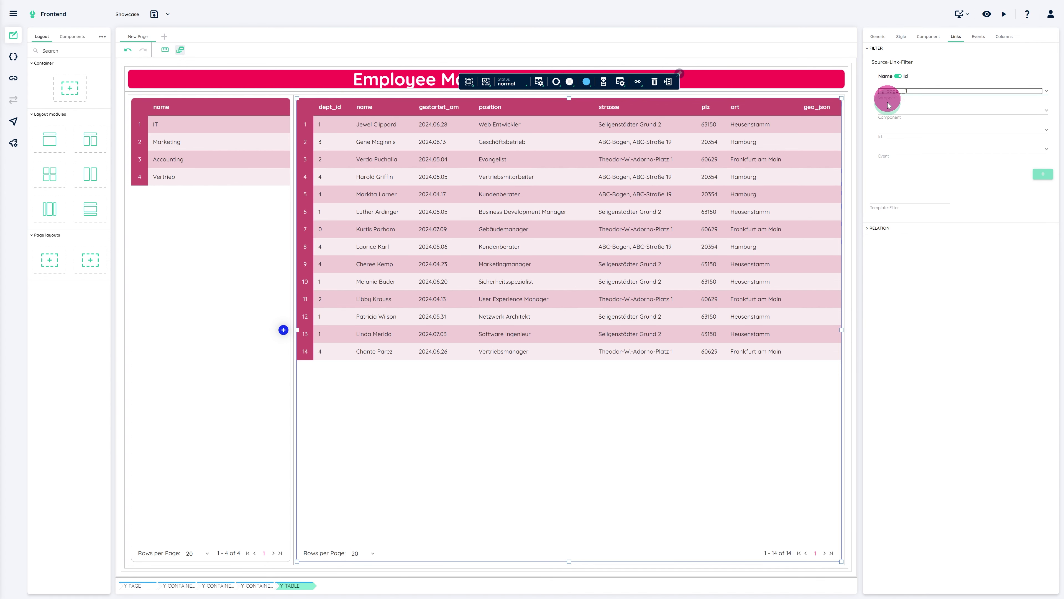
click(889, 110)
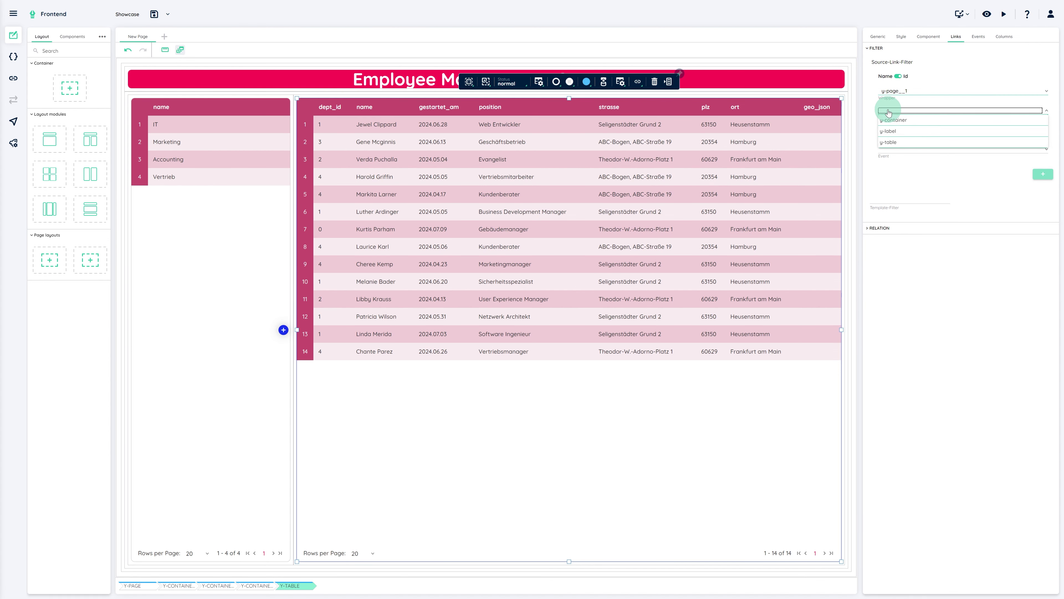
click(892, 143)
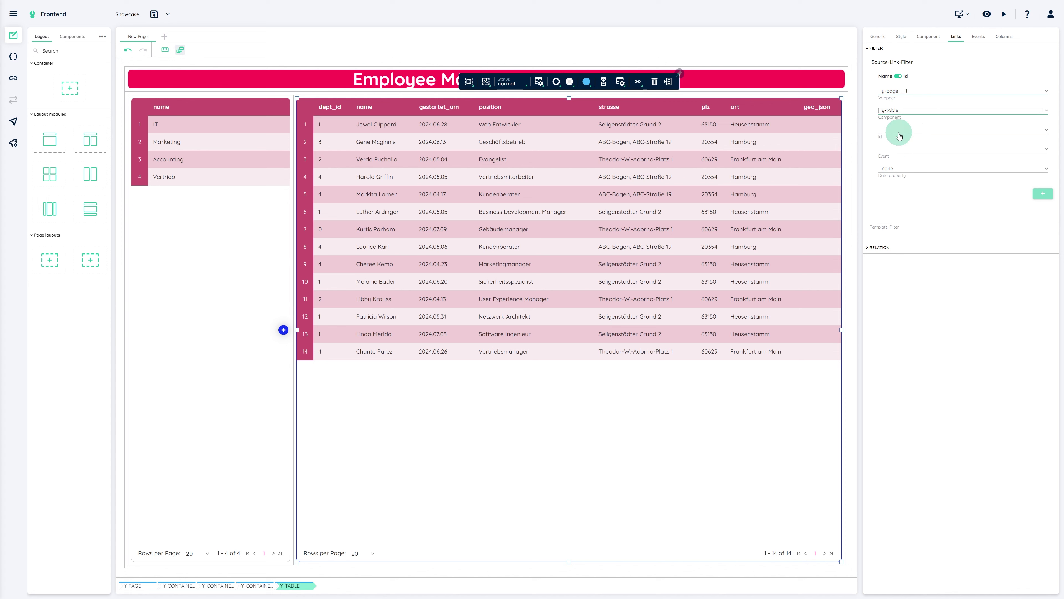
click(900, 135)
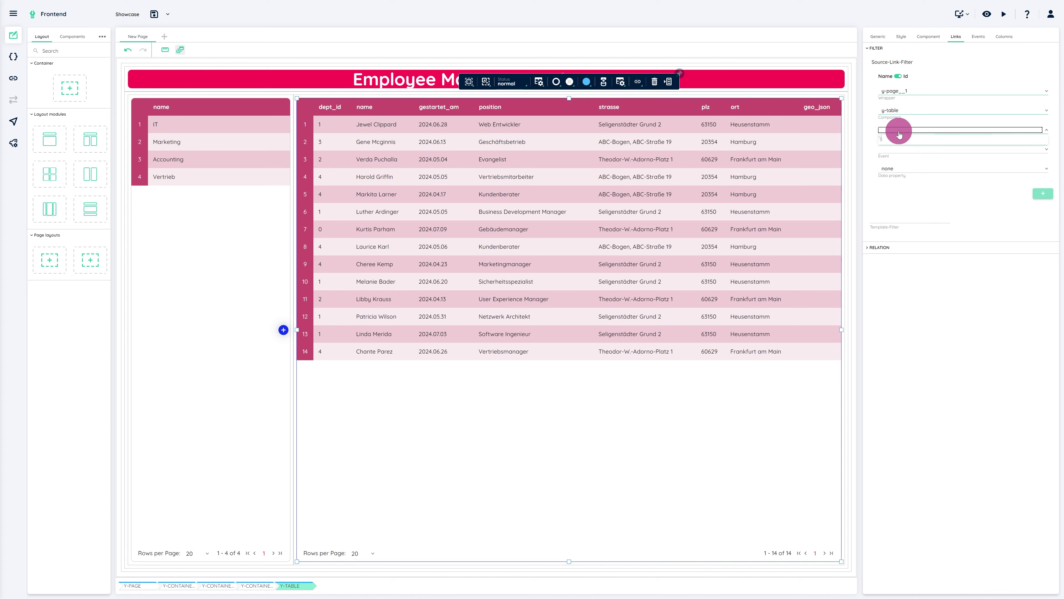
click(888, 141)
Choose the select-row event and the _id data property for the source link filter, and add it to the Employees table
click(889, 149)
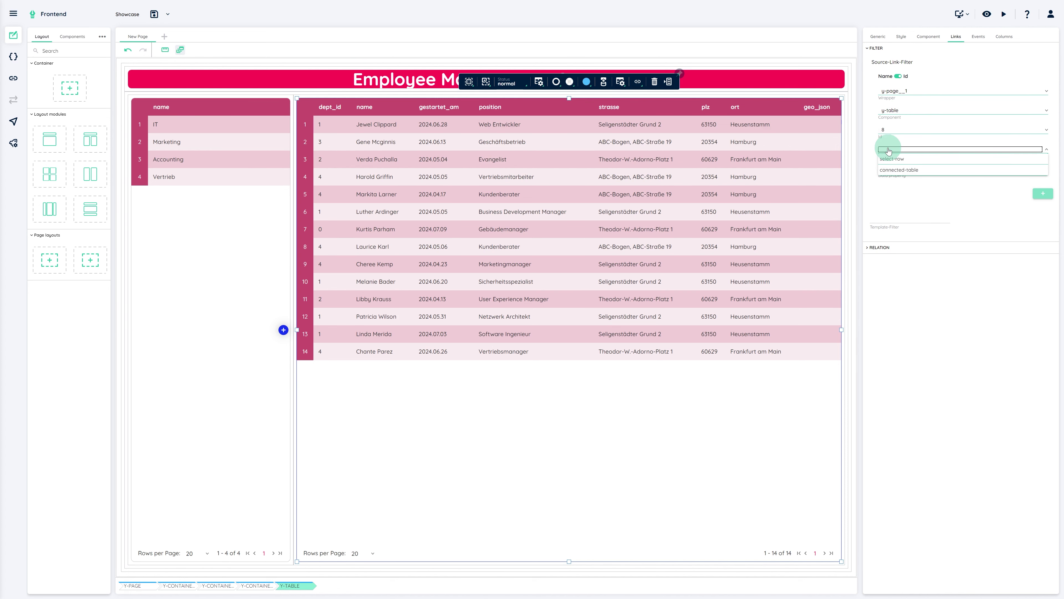
click(891, 158)
click(896, 170)
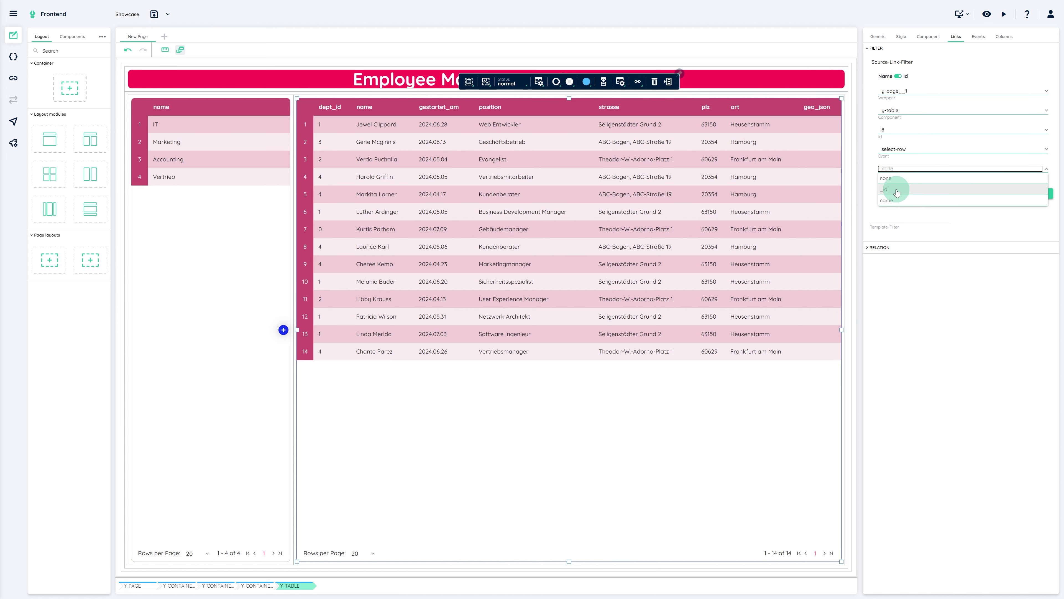
click(897, 191)
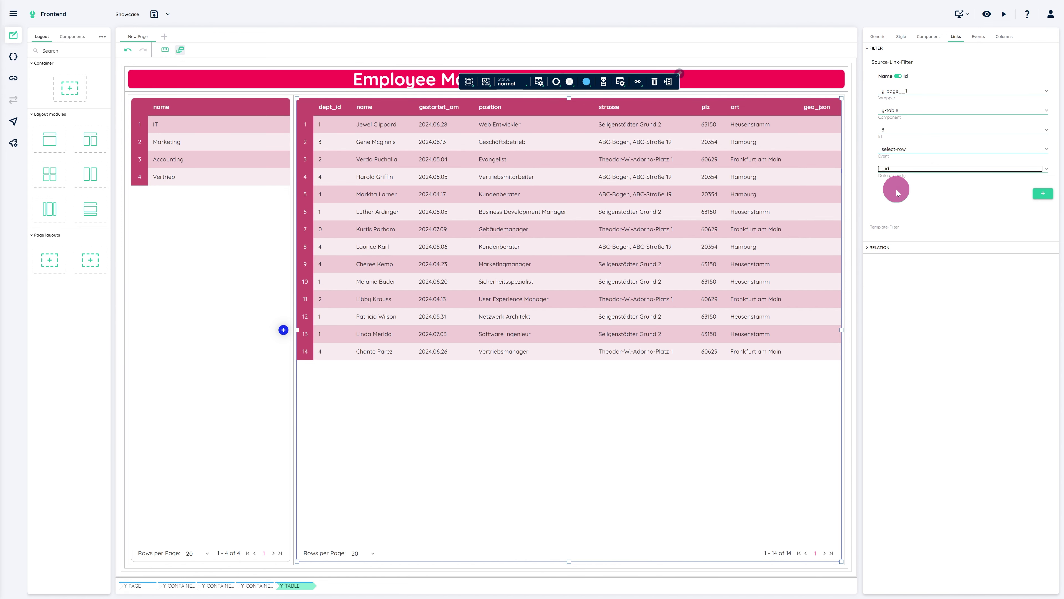
click(1039, 195)
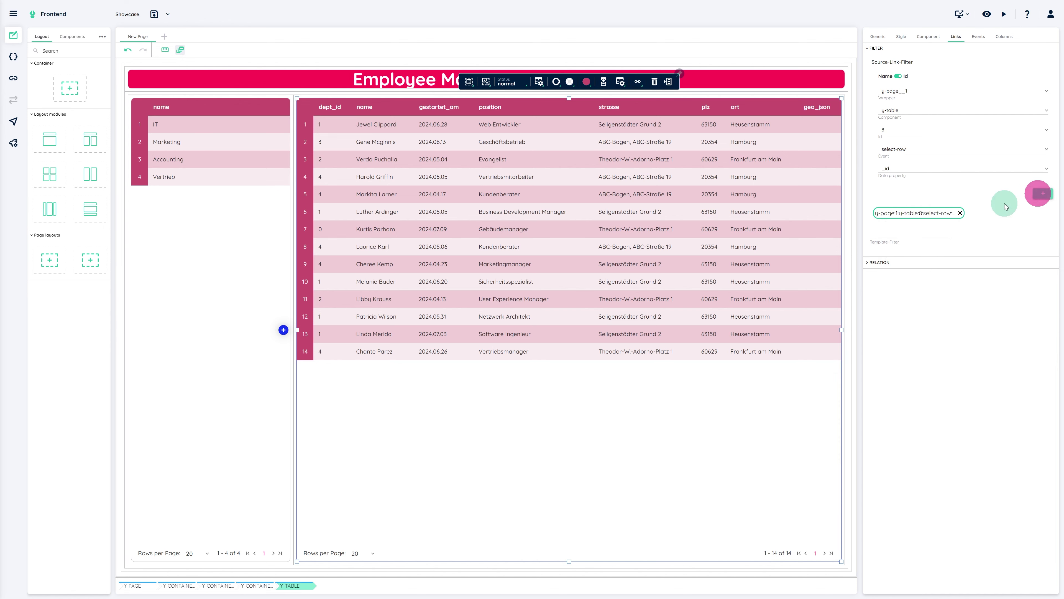
Open the Employees table's template filter for editing
click(919, 232)
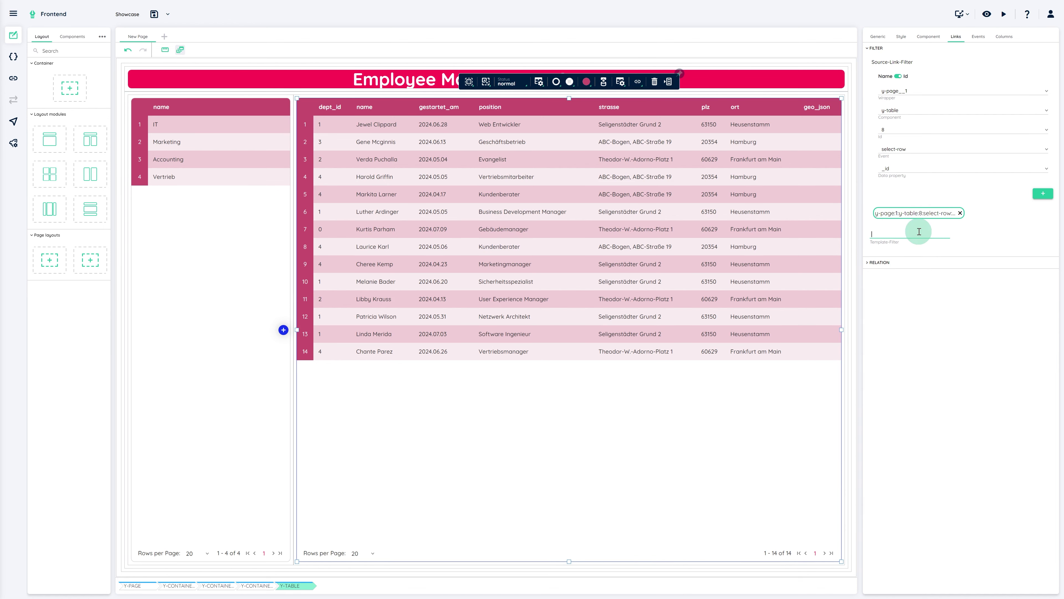